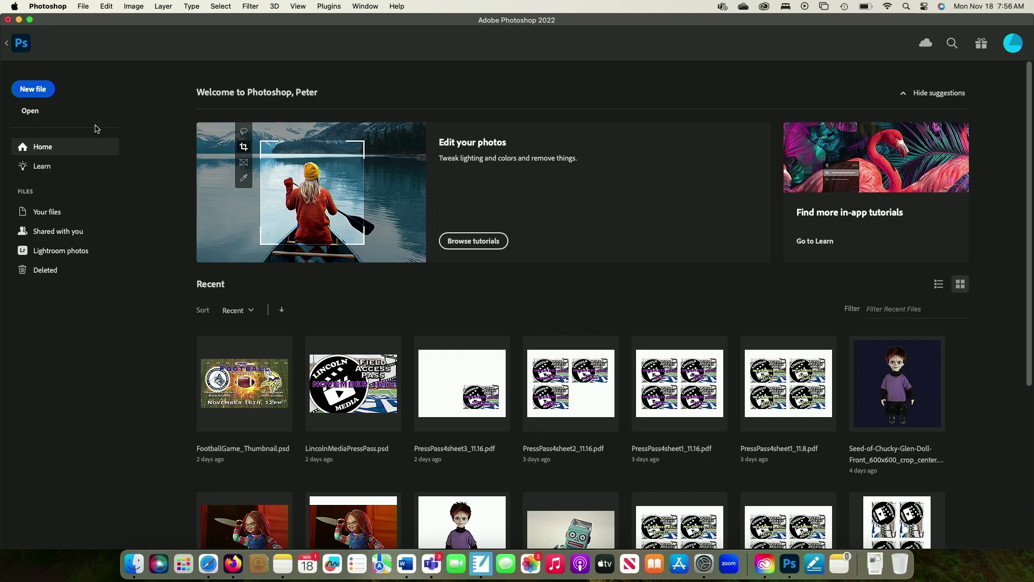
Create a new document from the Film & Video preset HDTV 1080p, 1920 x 1080 px at 72 ppi
click(37, 91)
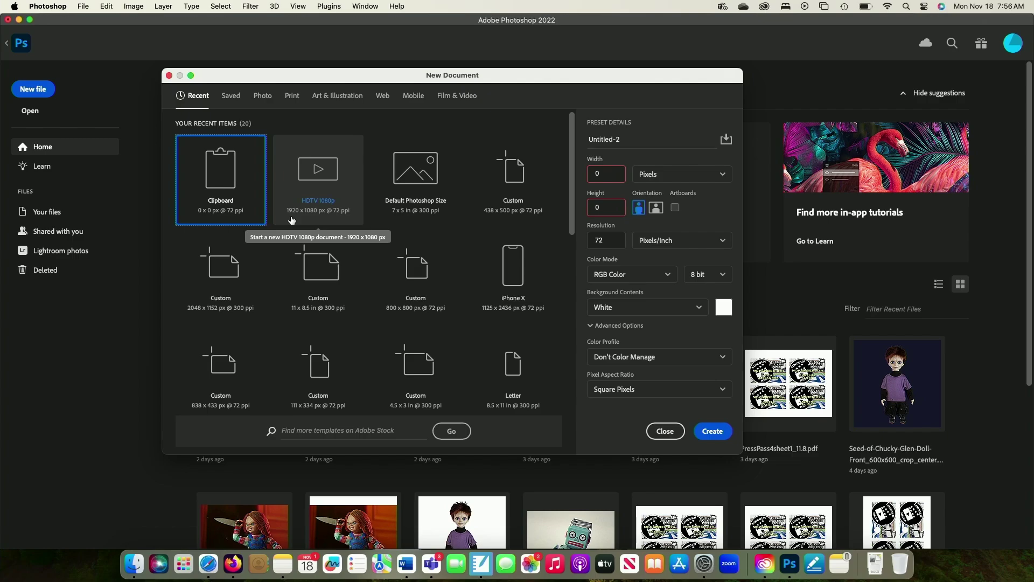
click(315, 174)
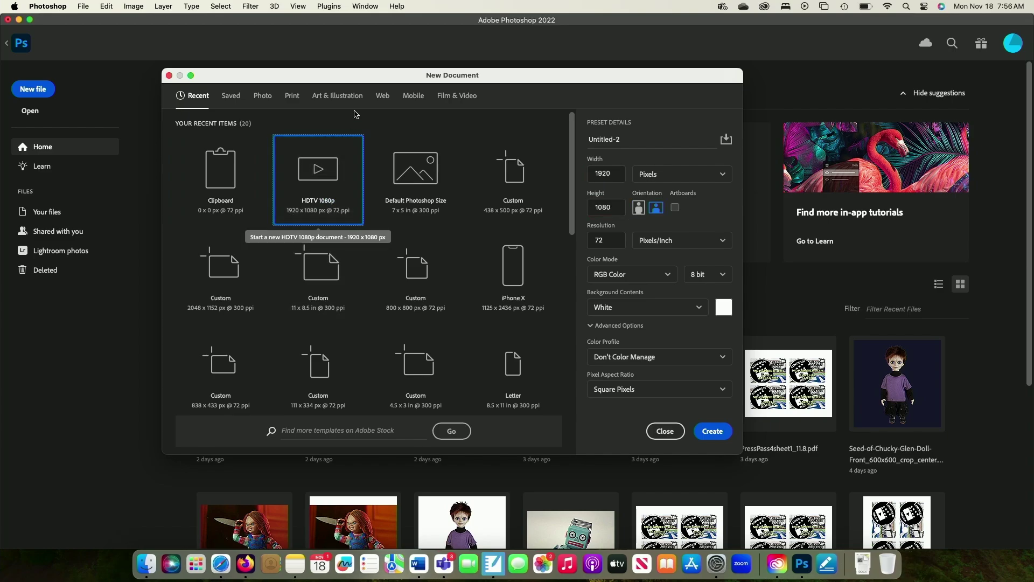
click(414, 97)
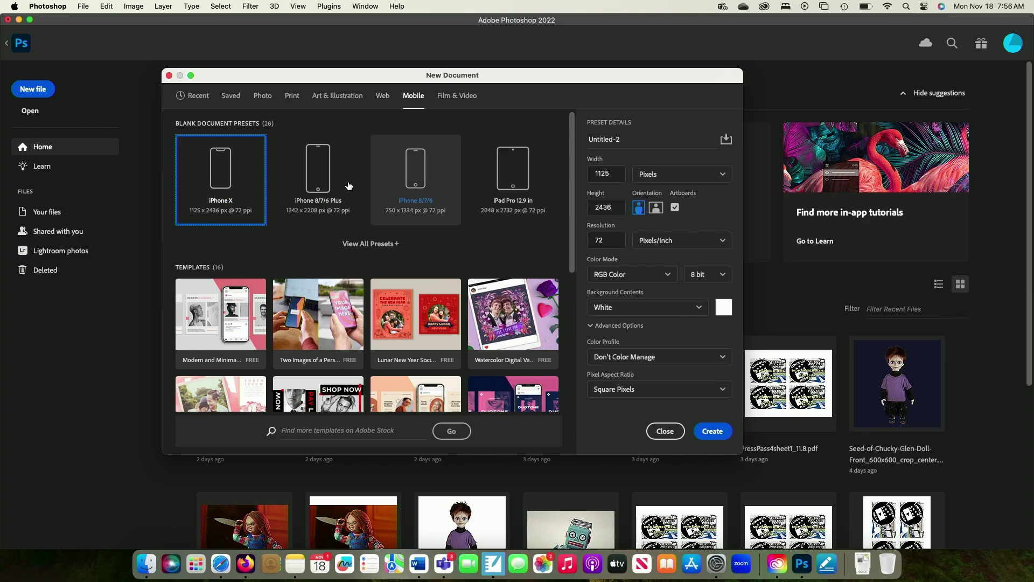
click(461, 101)
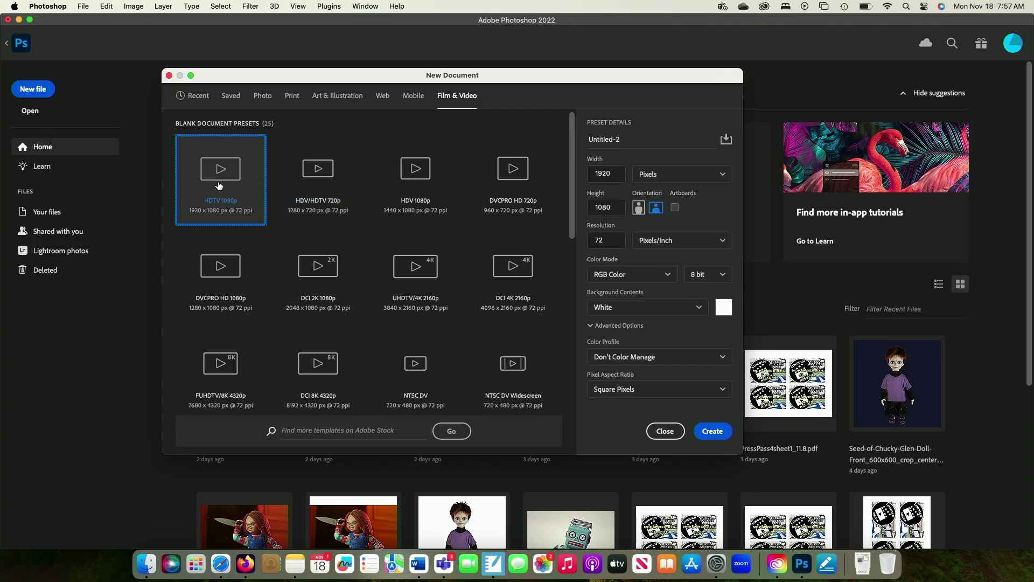
click(718, 437)
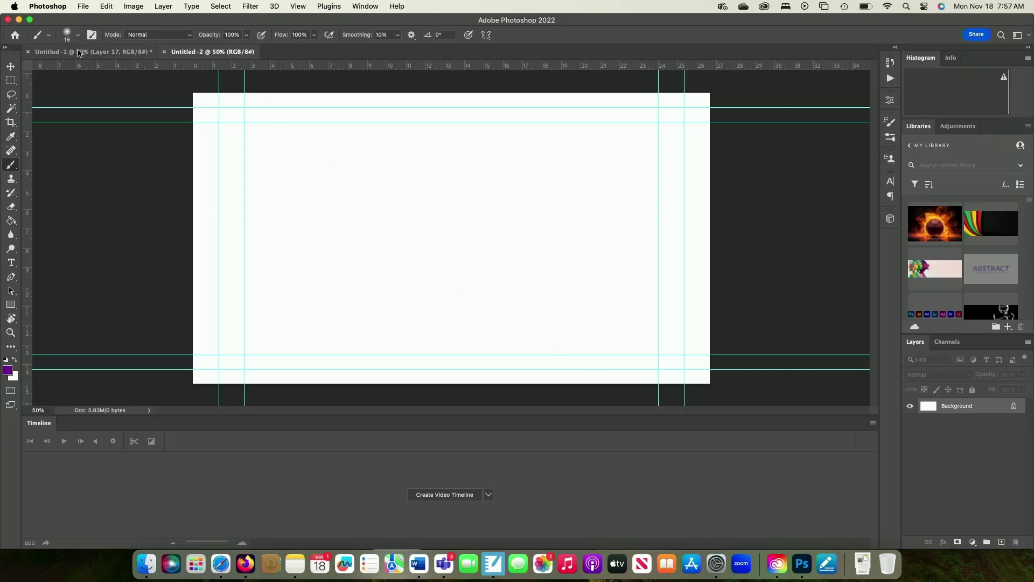
click(211, 52)
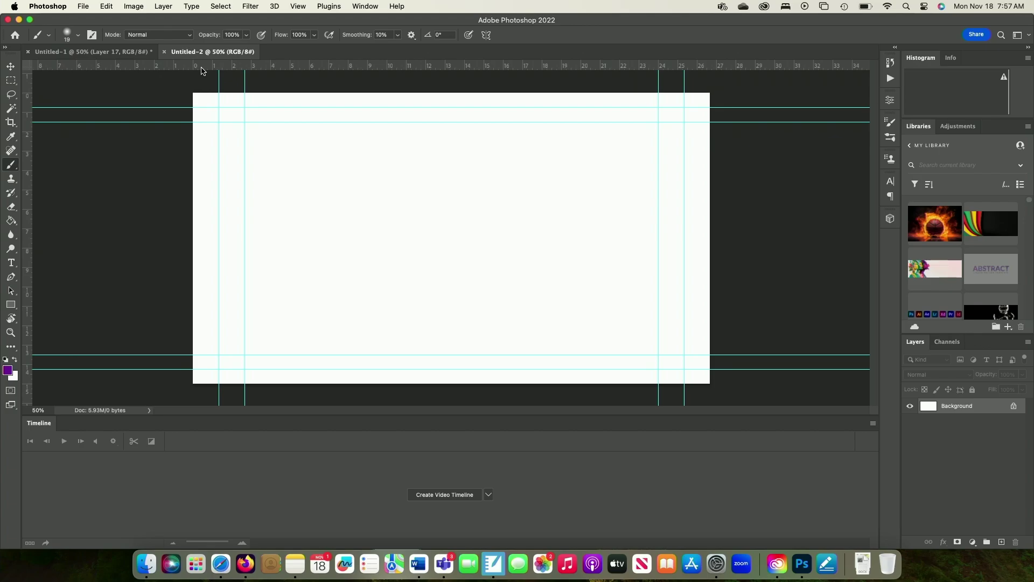
Save the new document on the computer in Photoshop format as AnimationTest in the Exports folder
click(83, 5)
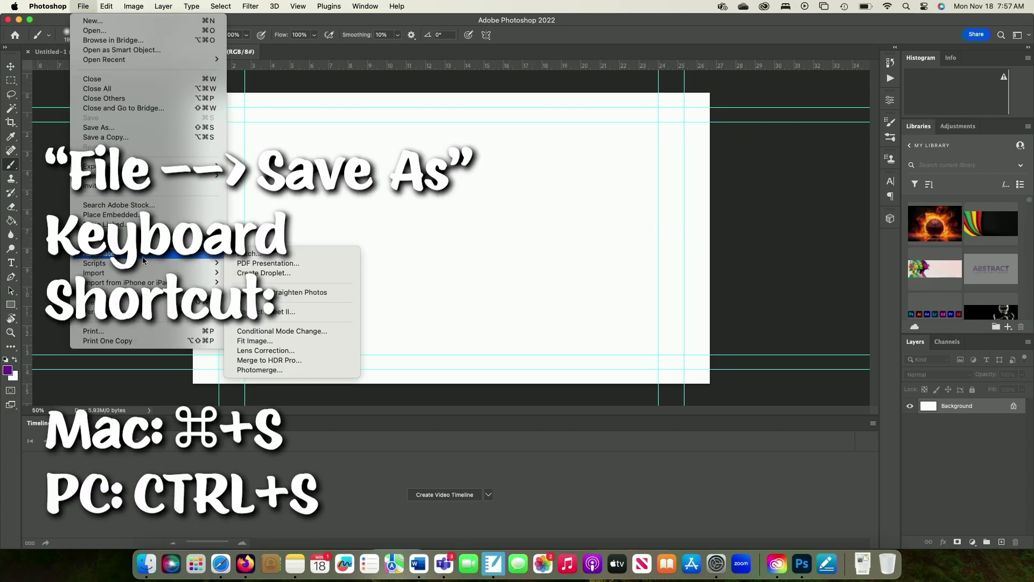
click(148, 134)
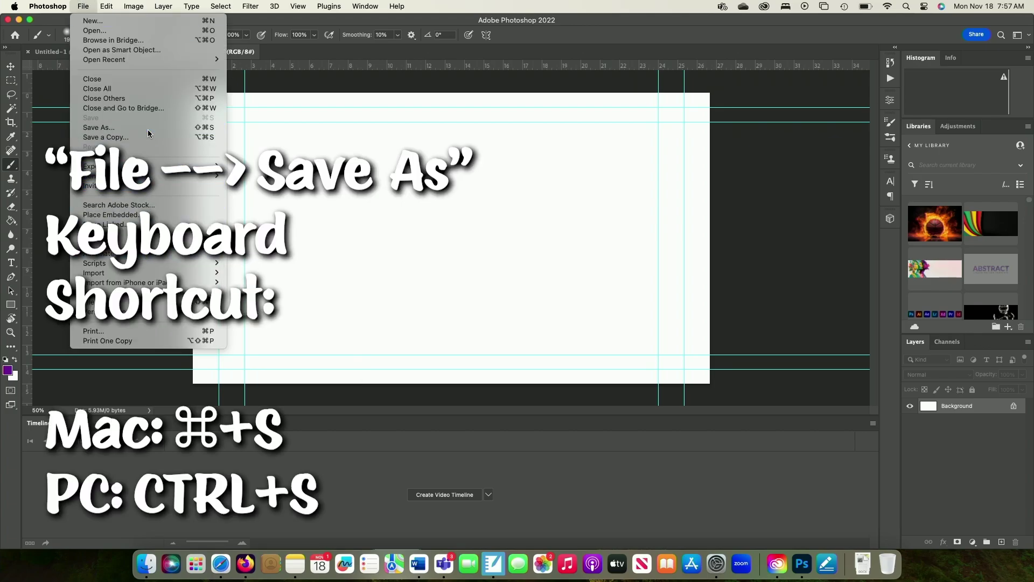
click(267, 413)
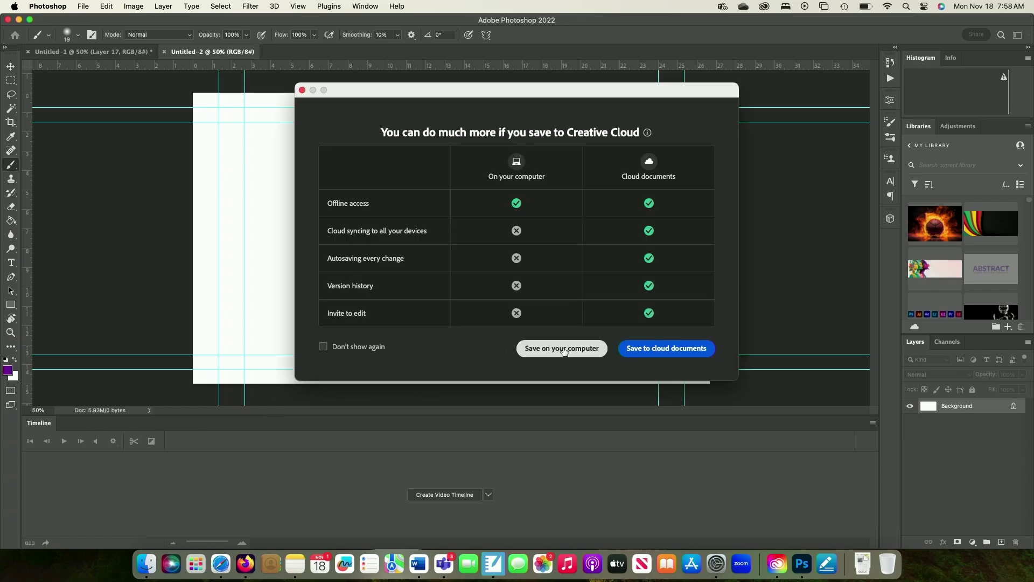
click(560, 349)
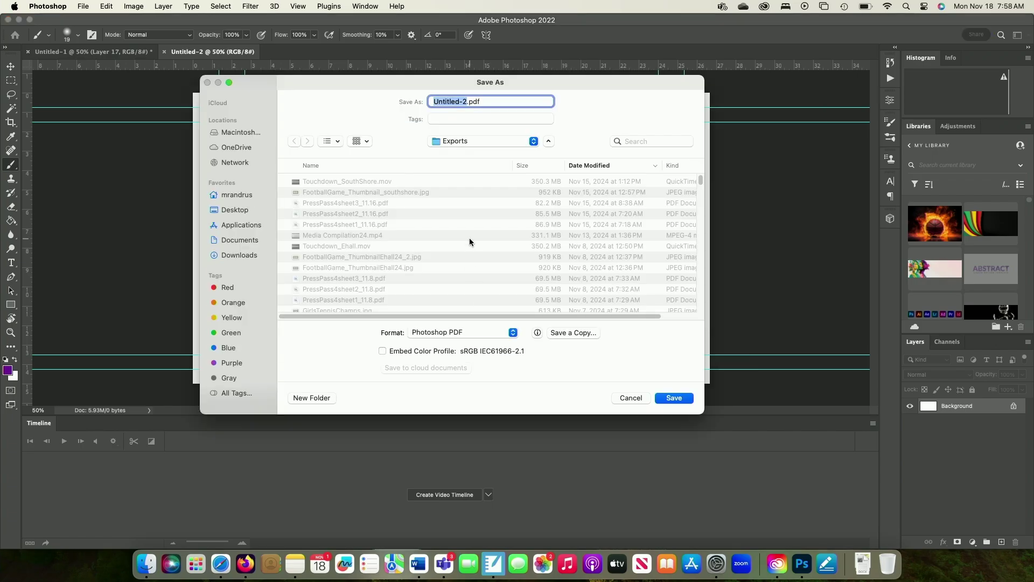
click(468, 333)
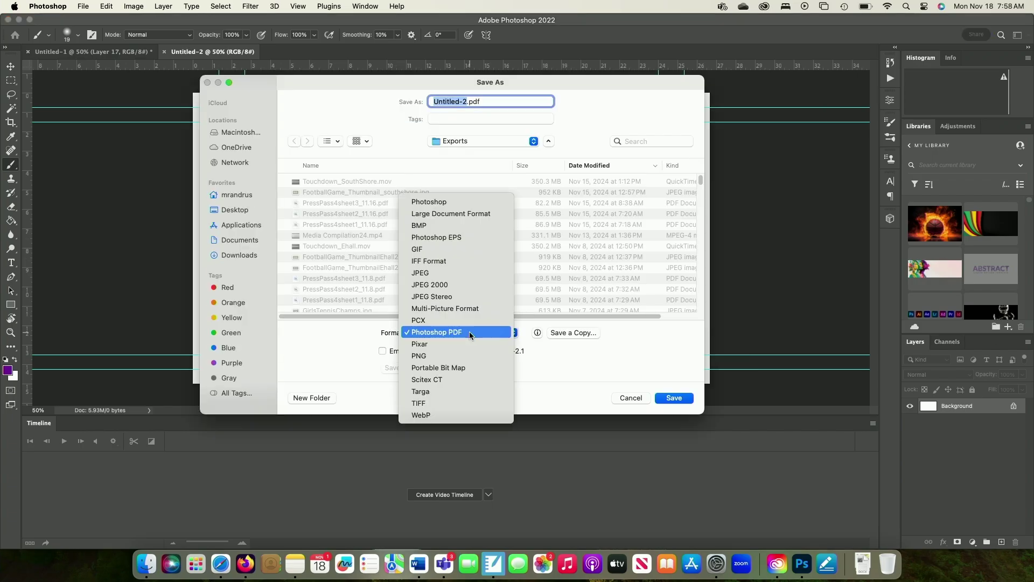
click(452, 203)
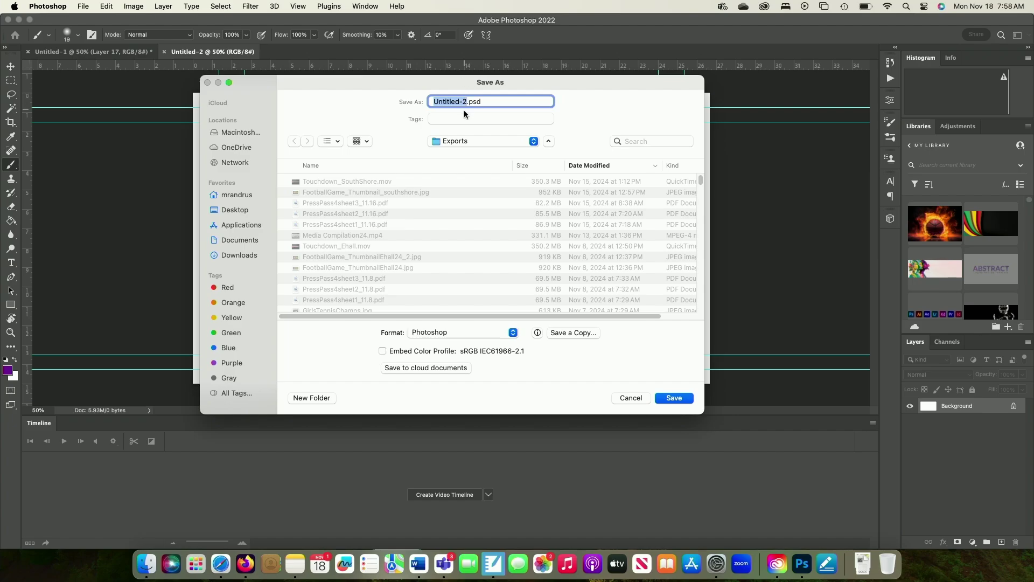
text(AnimationTest)
key(Return)
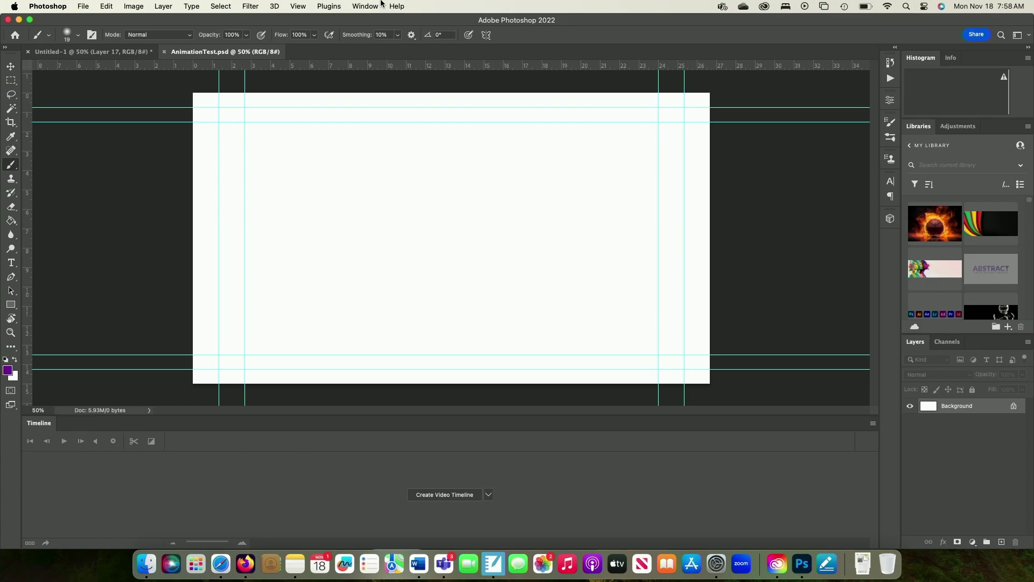
Switch the workspace to Essentials (Default)
click(371, 3)
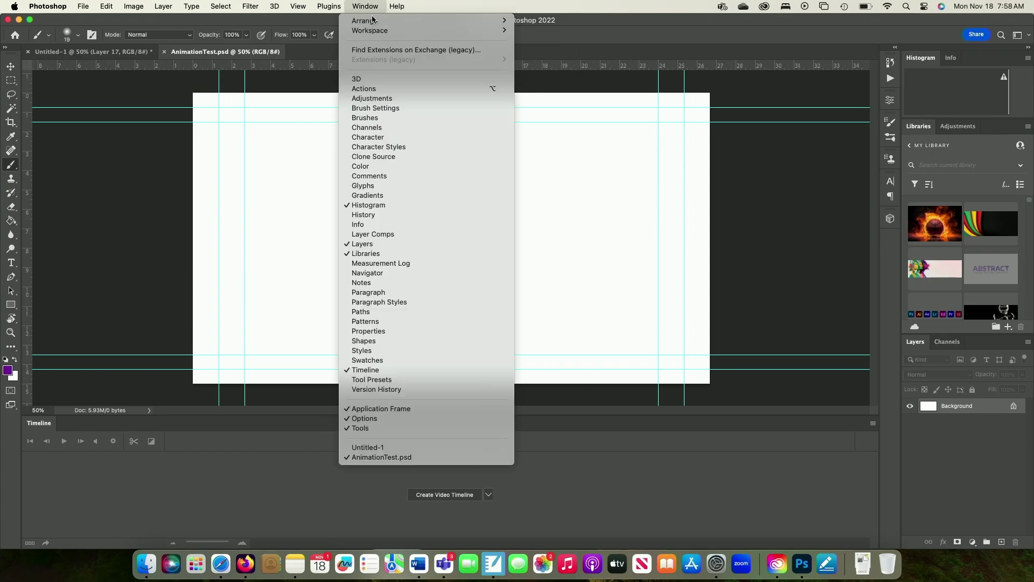
mouse_move(373, 32)
click(365, 6)
click(329, 6)
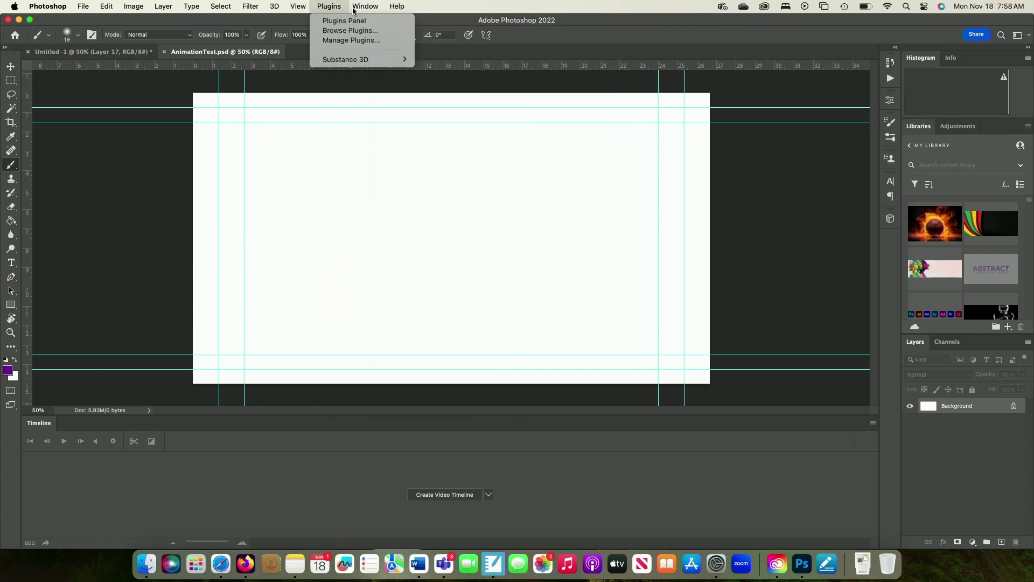
mouse_move(426, 31)
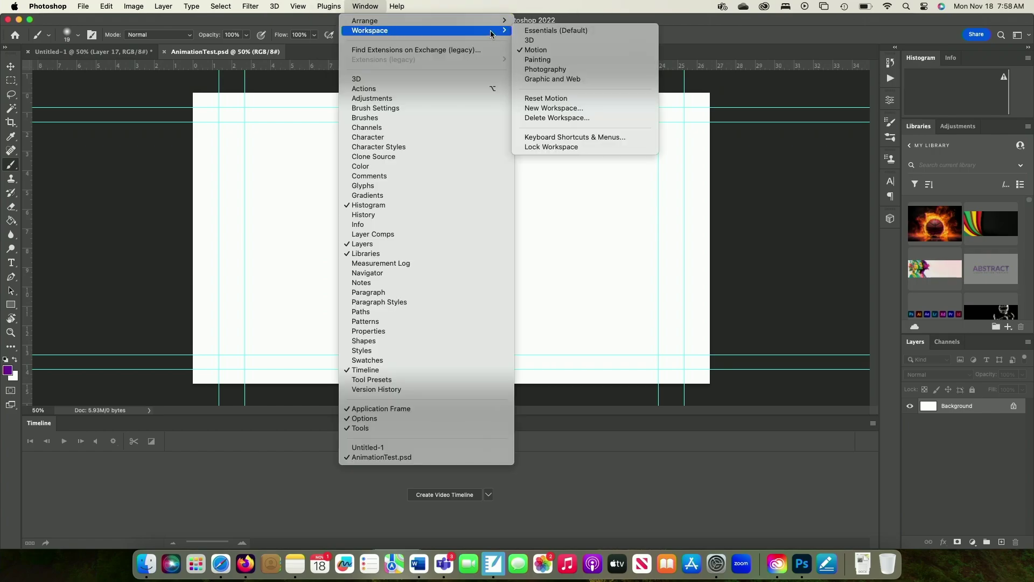
click(553, 32)
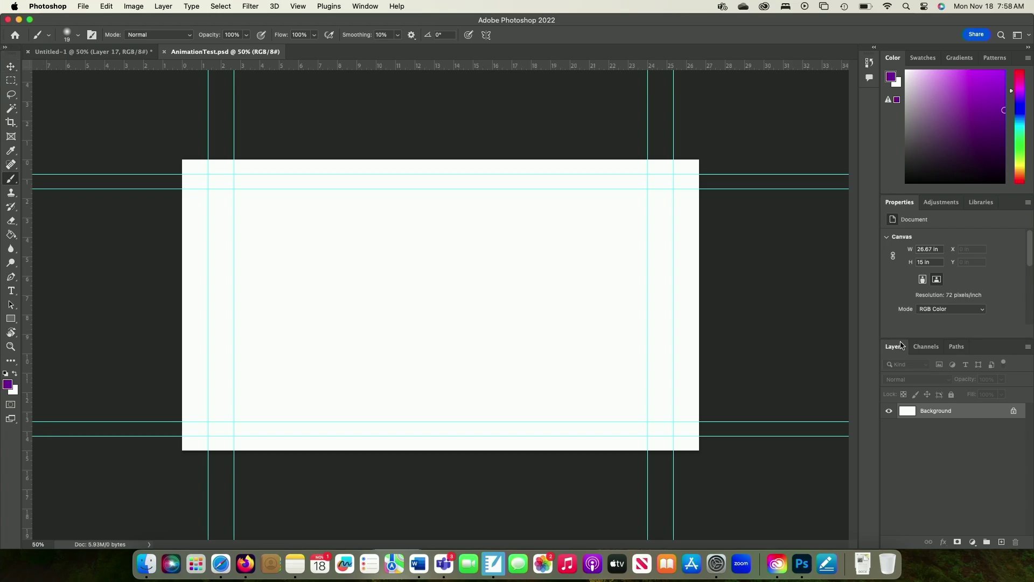
Switch the workspace to Motion and create a video timeline for the document
click(361, 5)
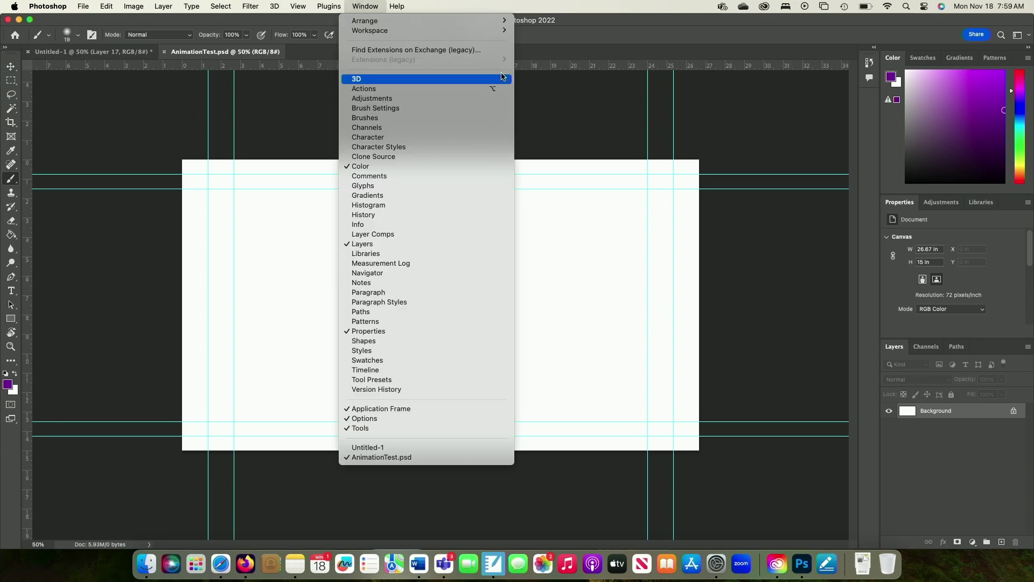
mouse_move(507, 31)
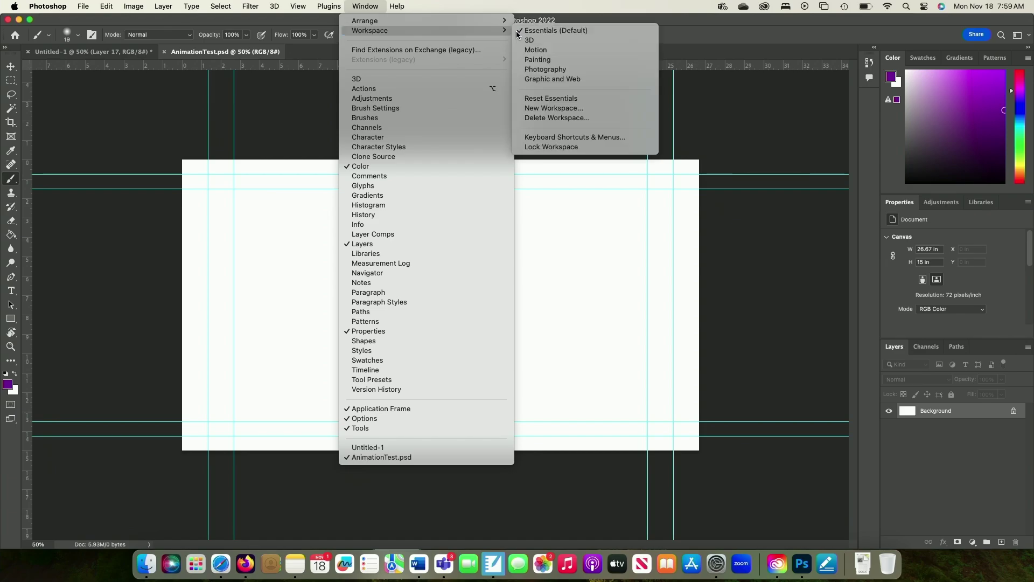
click(543, 50)
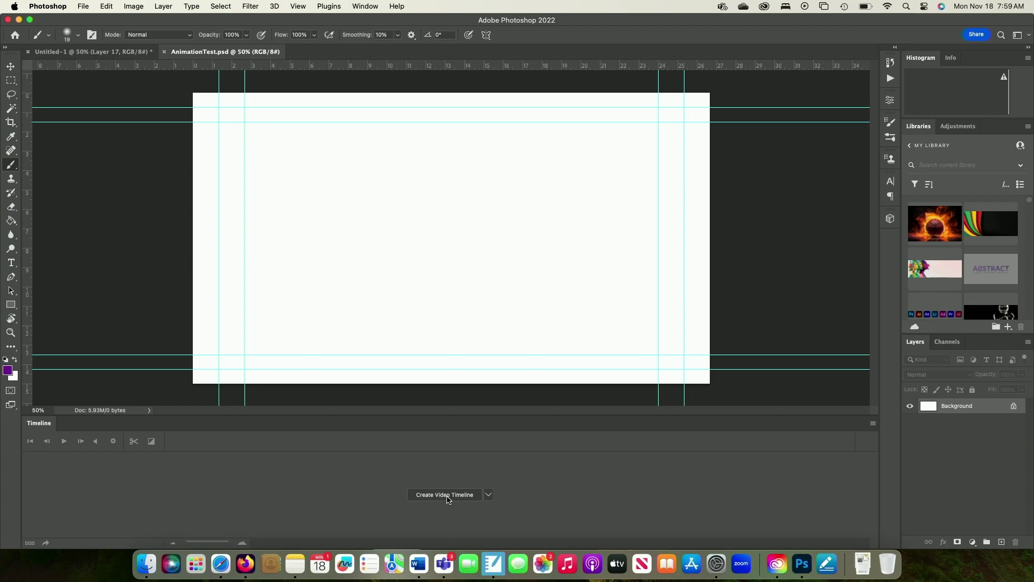
click(448, 500)
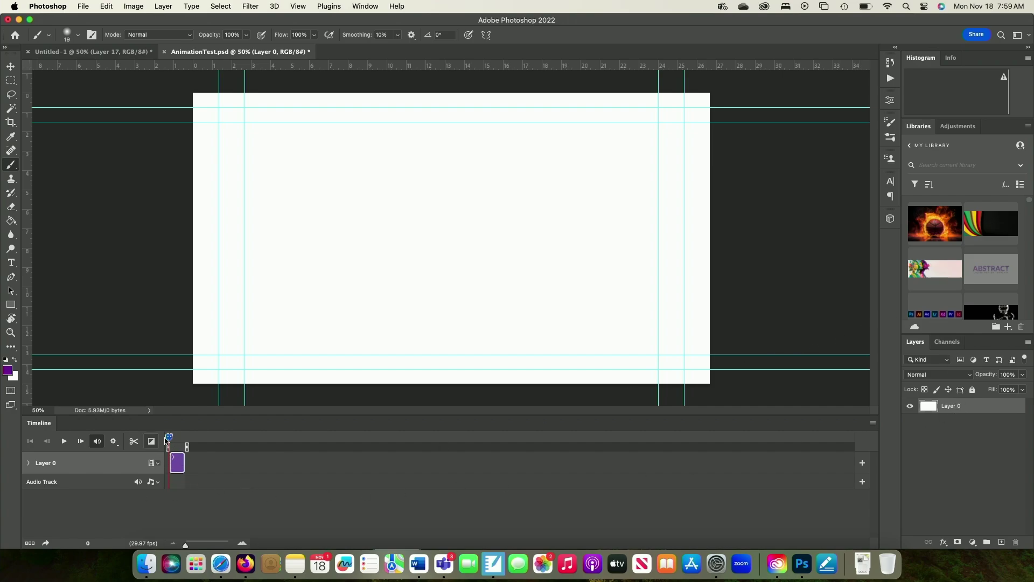
Add a new empty layer and move its clip directly behind the Layer 0 clip on the same timeline track
mouse_move(169, 438)
mouse_down()
mouse_move(182, 440)
mouse_move(165, 445)
mouse_up()
click(970, 449)
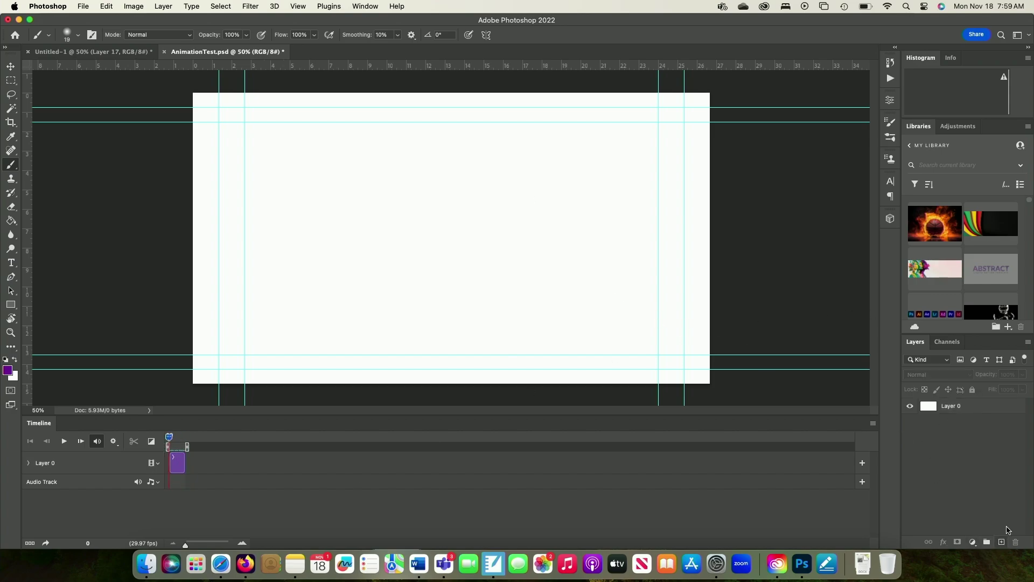
click(1003, 542)
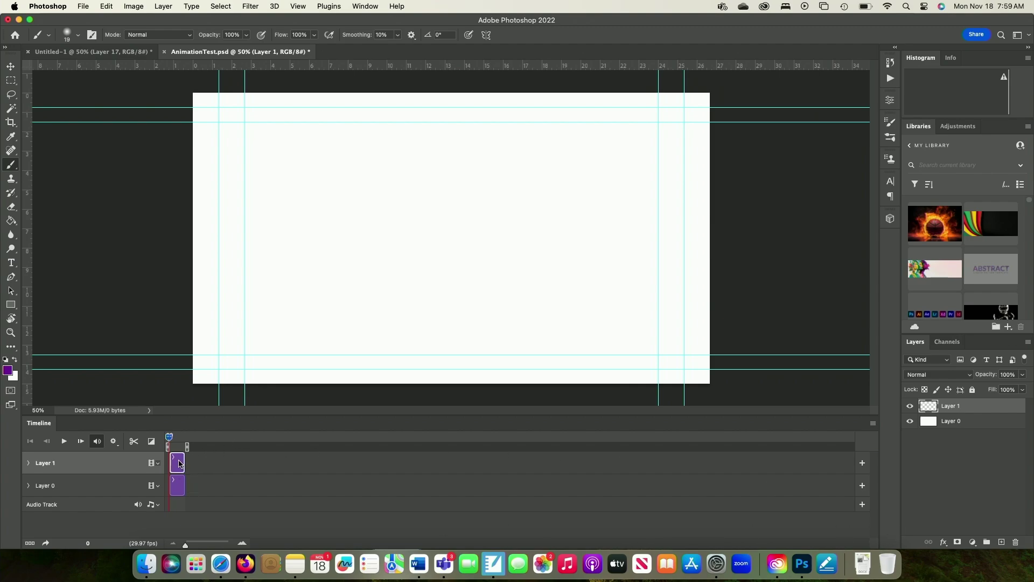
mouse_move(181, 463)
mouse_down()
mouse_move(194, 460)
mouse_move(194, 485)
mouse_move(192, 462)
mouse_move(179, 462)
mouse_up()
drag(176, 462, 193, 485)
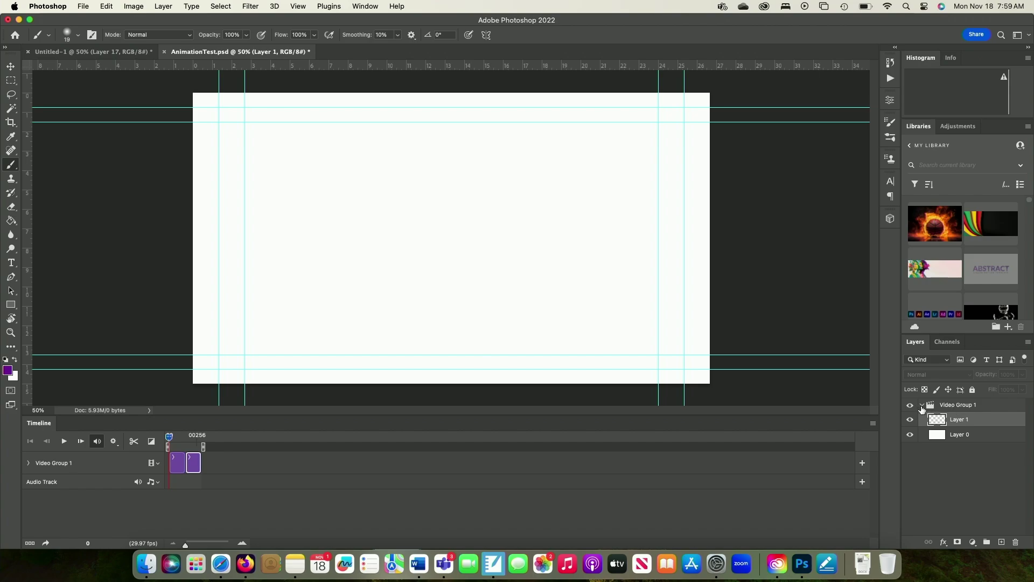
Inspect the contents of Video Group 1 and scrub the playhead from the first clip into the second
click(923, 406)
click(921, 406)
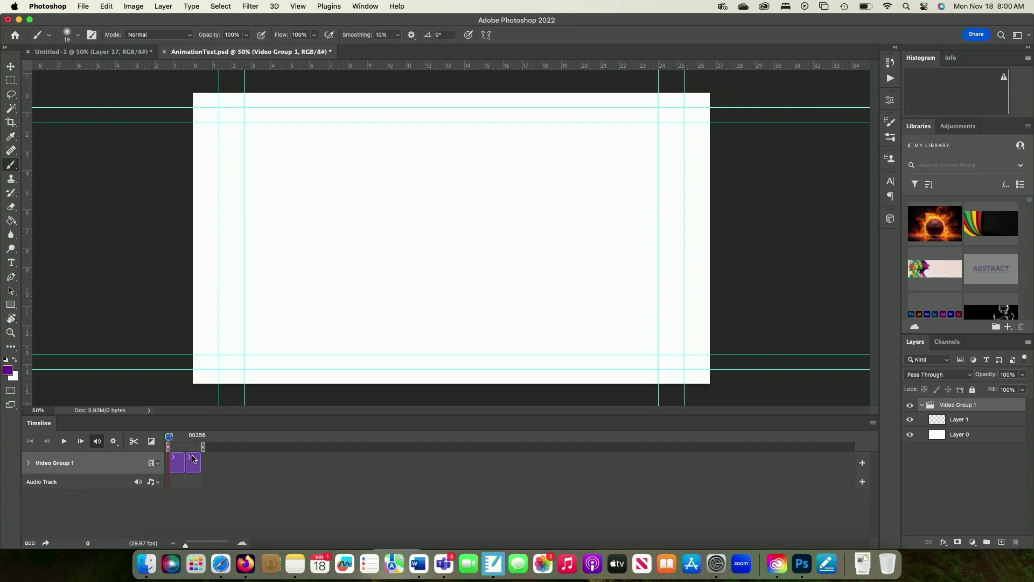
mouse_move(169, 436)
mouse_down()
mouse_move(198, 438)
mouse_move(176, 443)
mouse_up()
drag(192, 437, 194, 442)
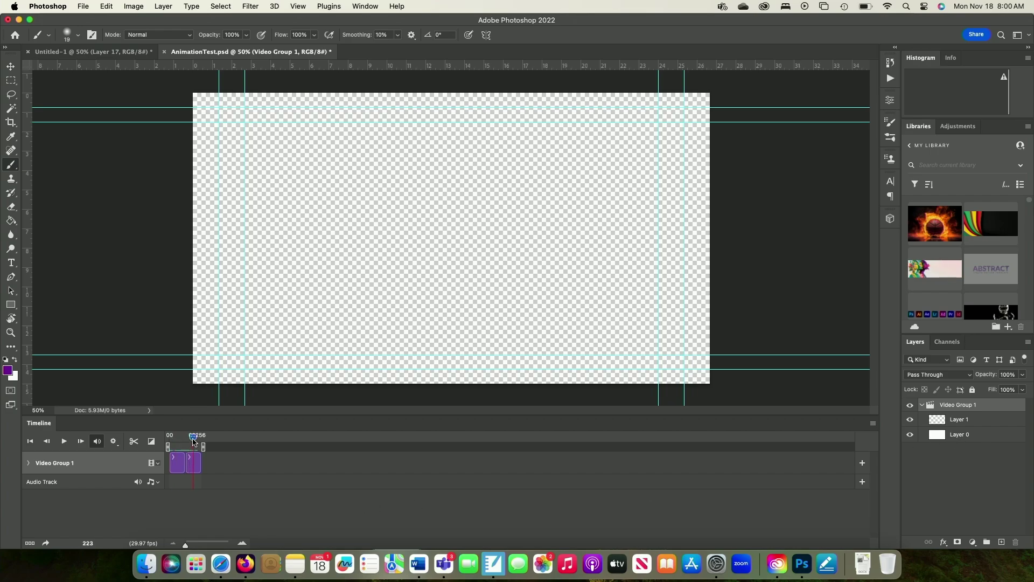
Delete the white Layer 0 from the video group
click(972, 420)
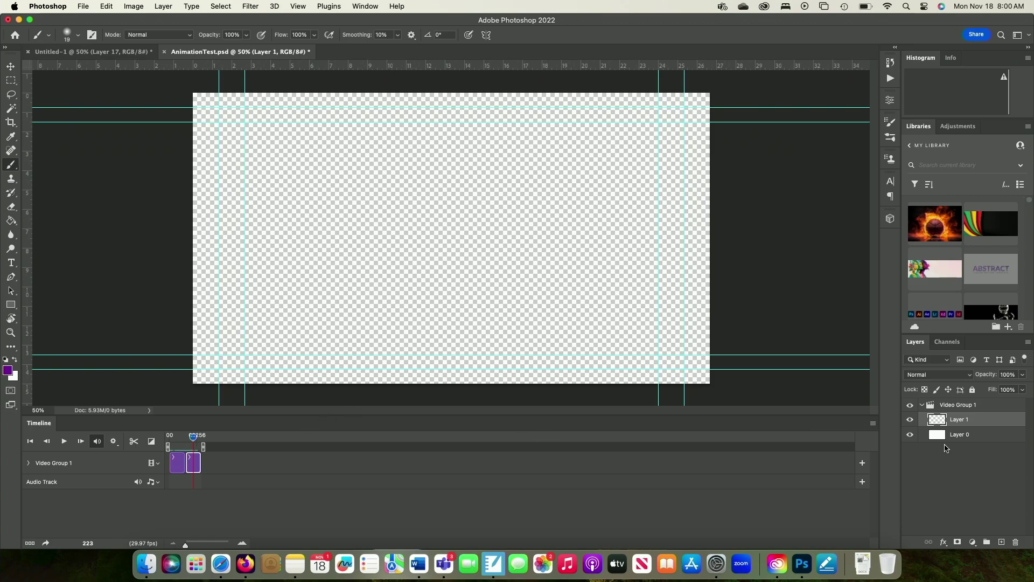
click(960, 435)
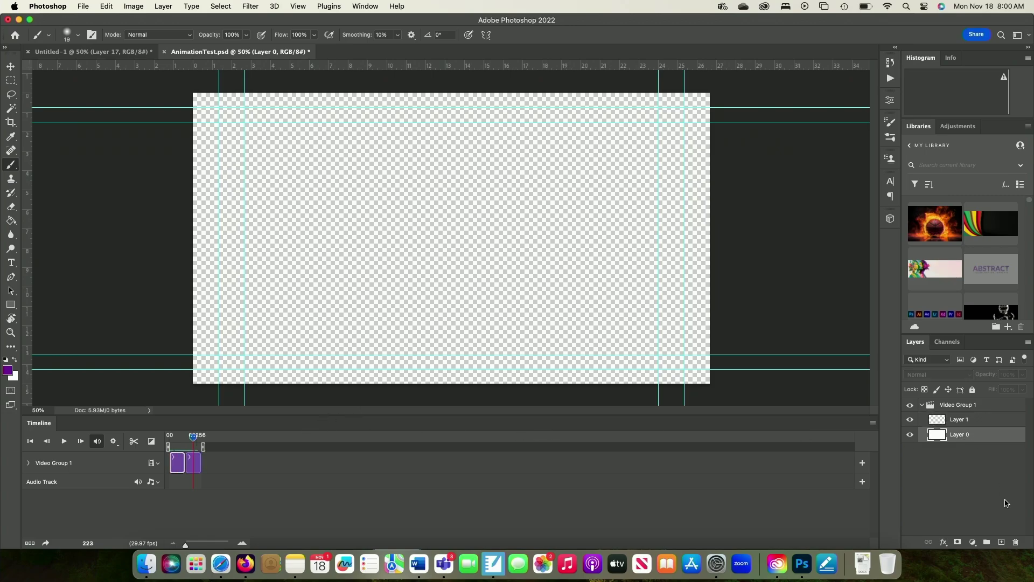
click(1017, 543)
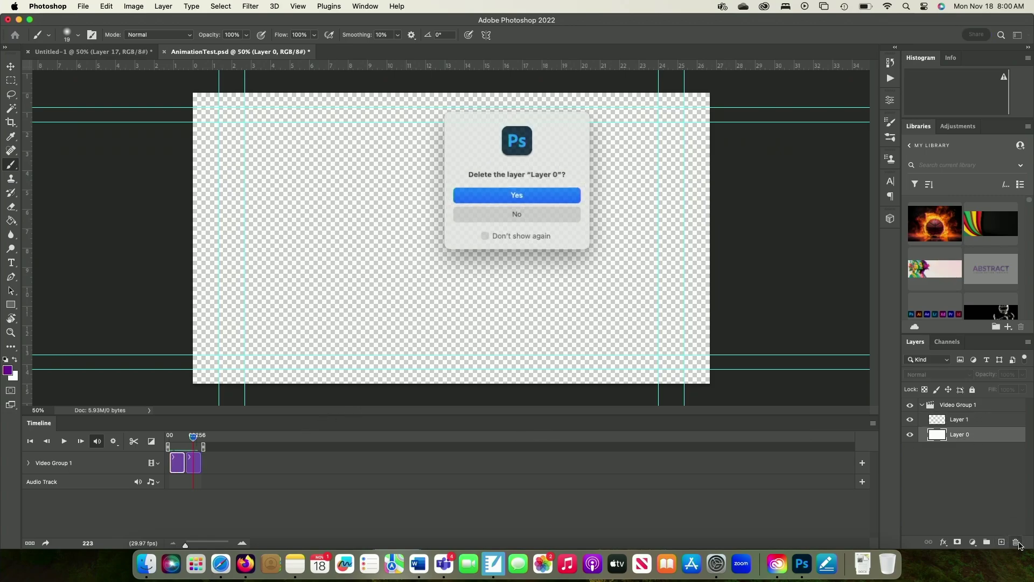
click(534, 194)
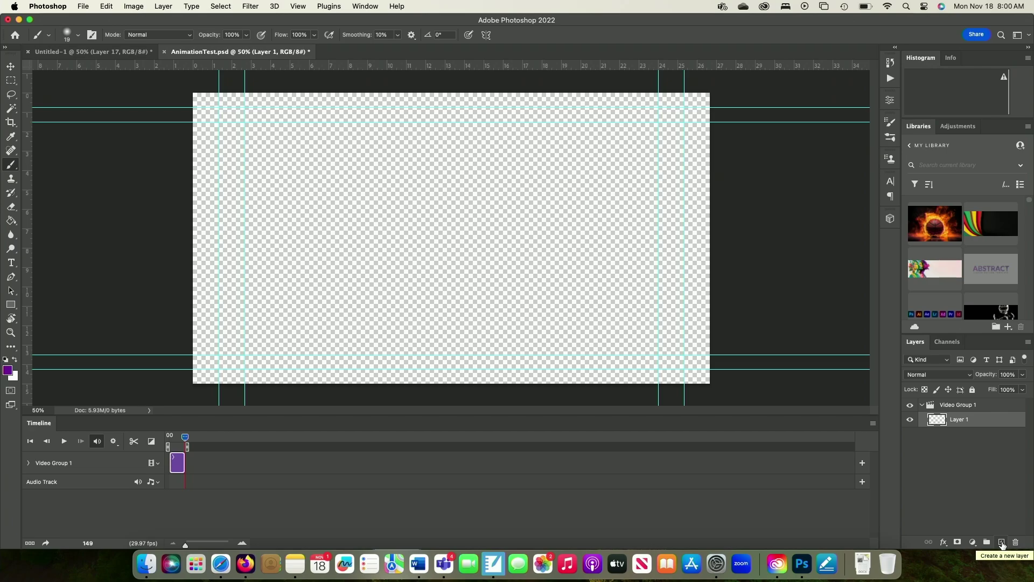
Add eleven new empty layers to the video group, up to Layer 12
click(1002, 542)
click(1002, 543)
click(1002, 543)
click(1002, 542)
click(1001, 543)
click(1002, 542)
click(1002, 542)
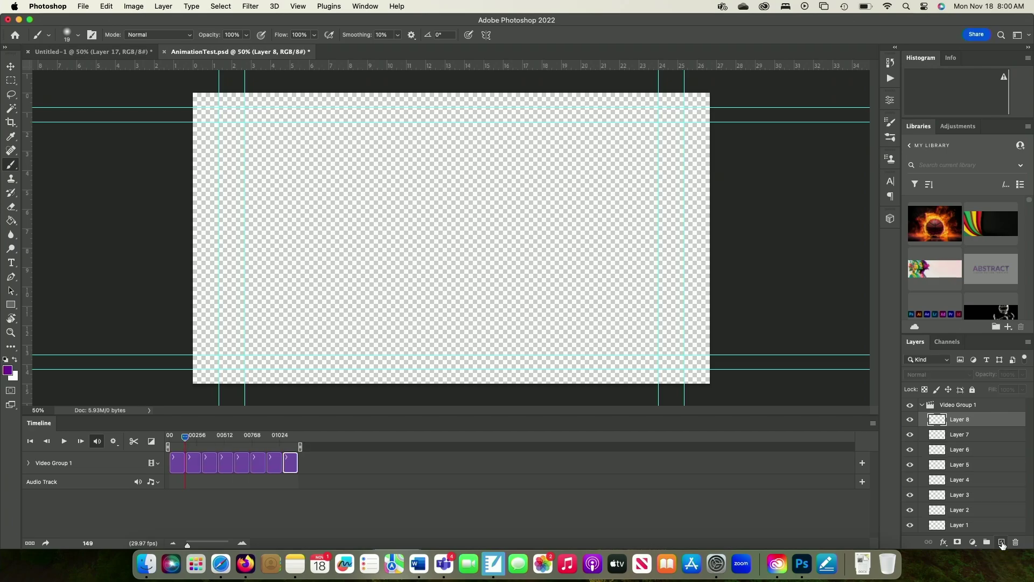
click(1001, 543)
click(1002, 543)
click(1002, 543)
click(1002, 542)
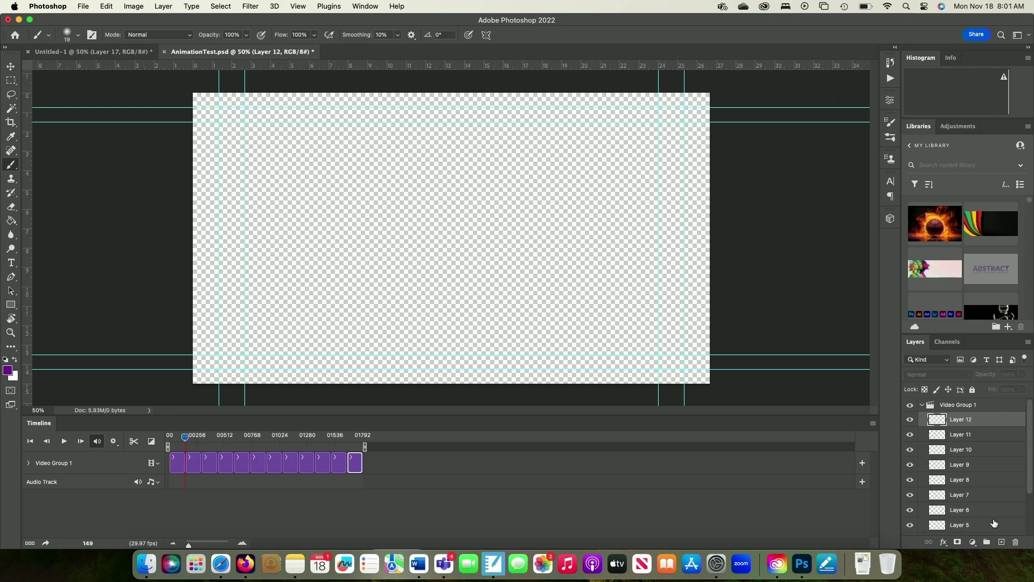
Set the timeline frame rate to 24 fps
click(873, 426)
mouse_move(876, 423)
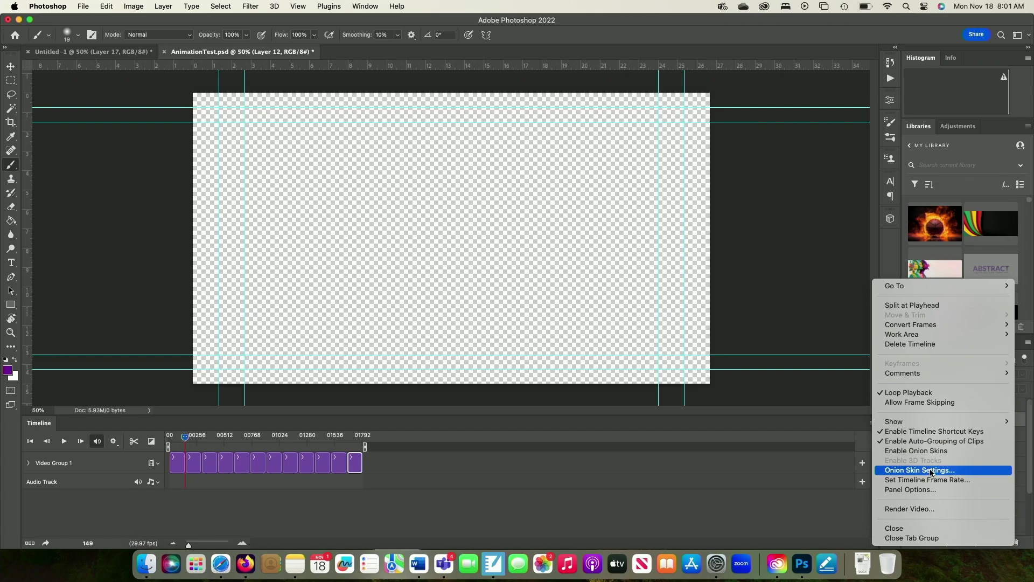
mouse_move(934, 424)
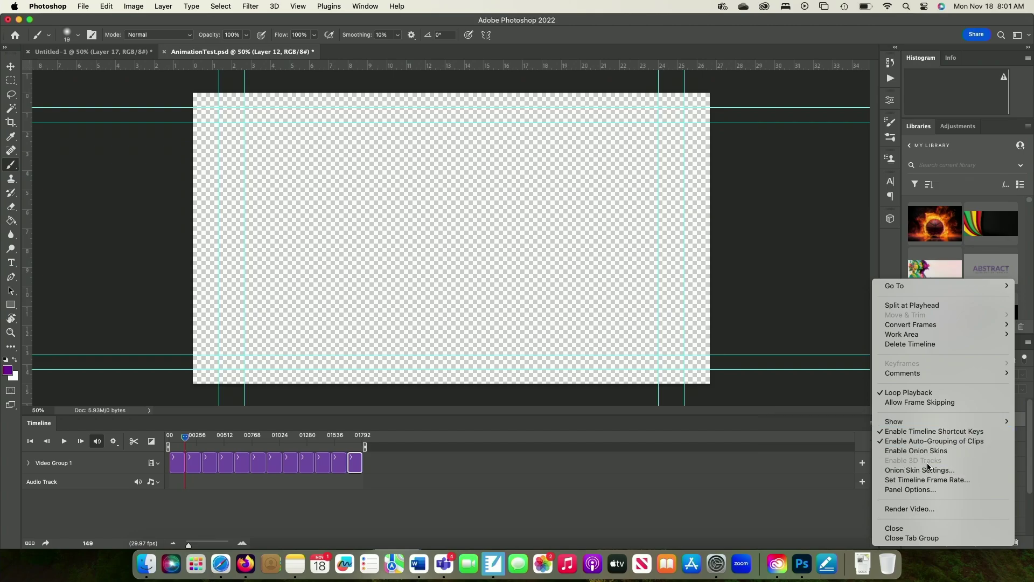
click(978, 480)
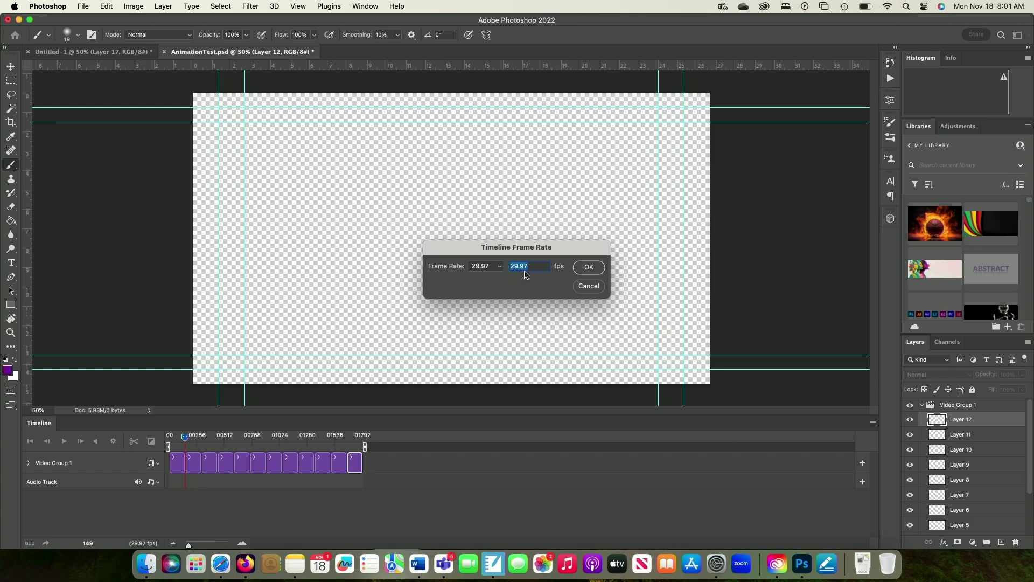
click(497, 266)
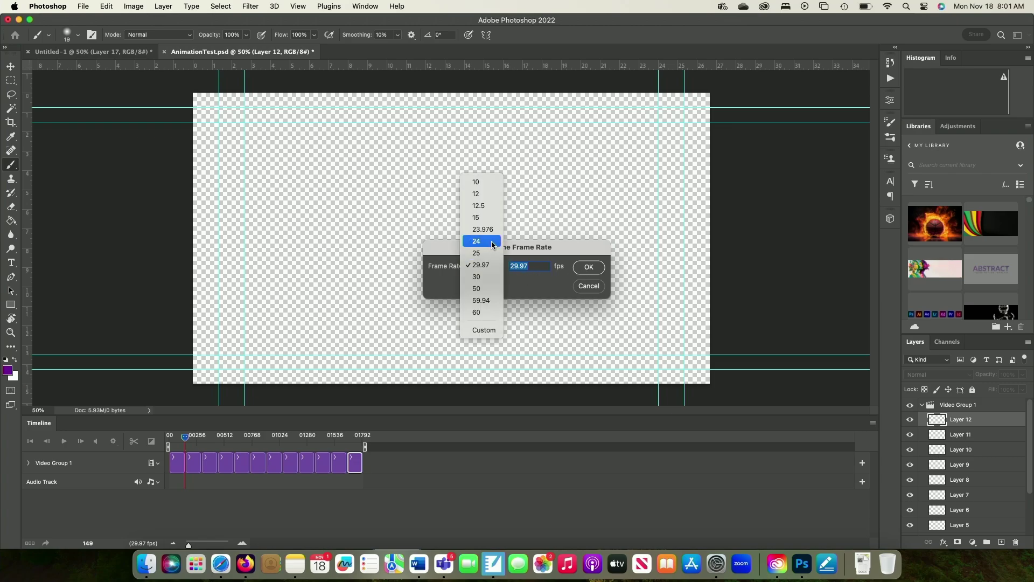
click(492, 242)
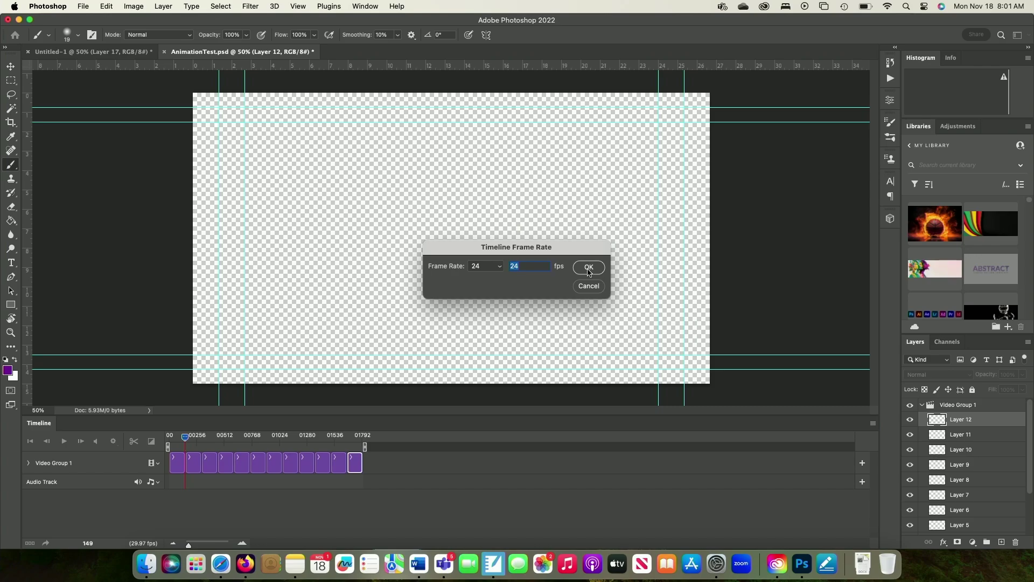
click(589, 268)
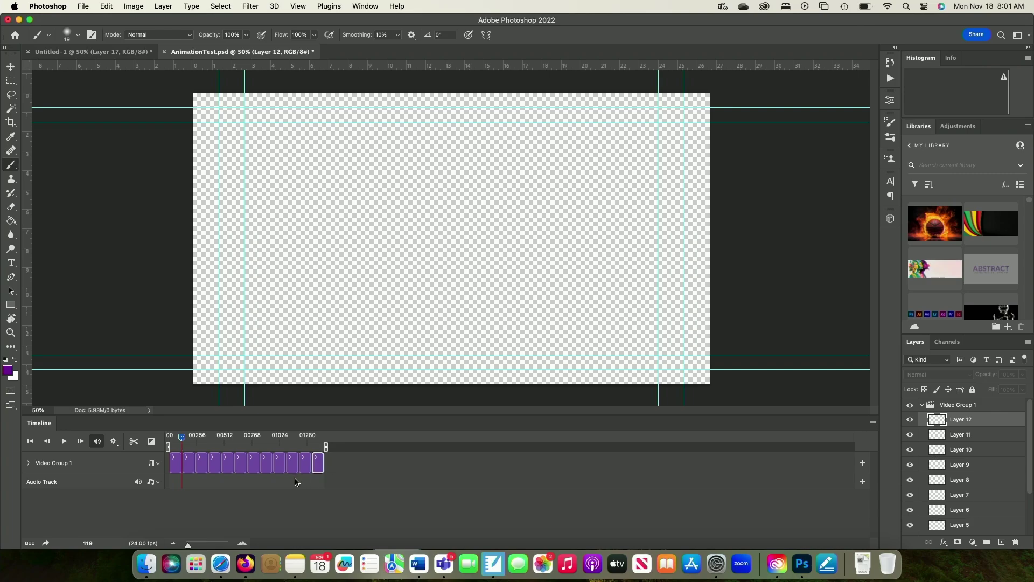
Return the playhead to the start of the timeline and trim the end of the Layer 1 clip to about 6 frames
drag(188, 548, 196, 547)
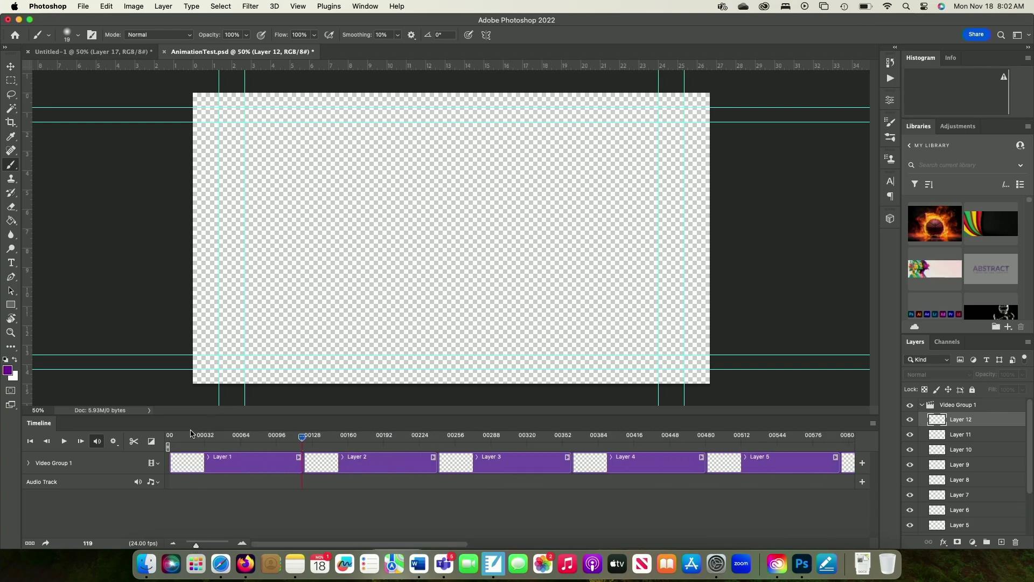
mouse_move(302, 440)
mouse_down()
mouse_move(271, 437)
mouse_move(301, 437)
mouse_up()
key(Home)
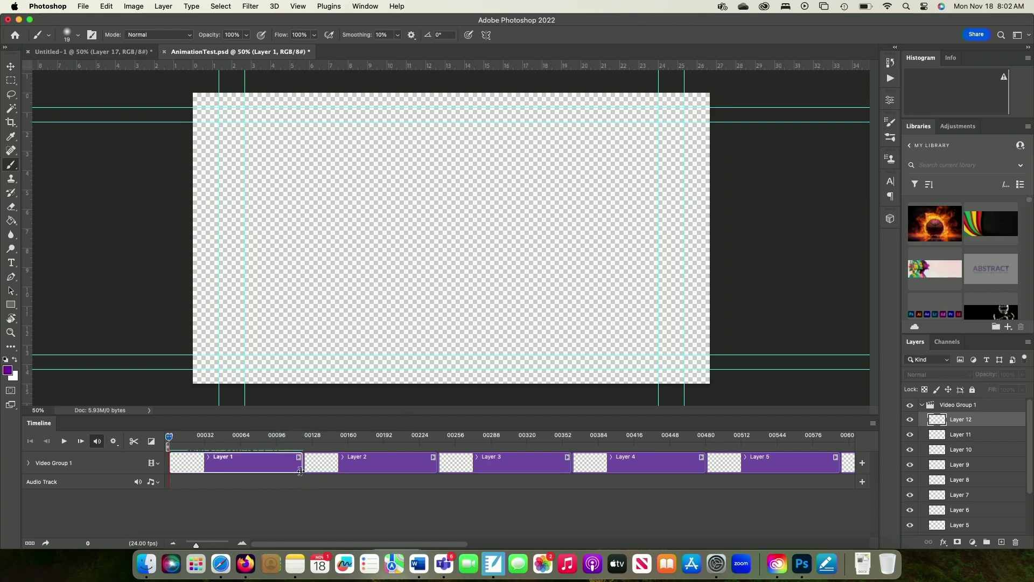
drag(301, 465, 173, 449)
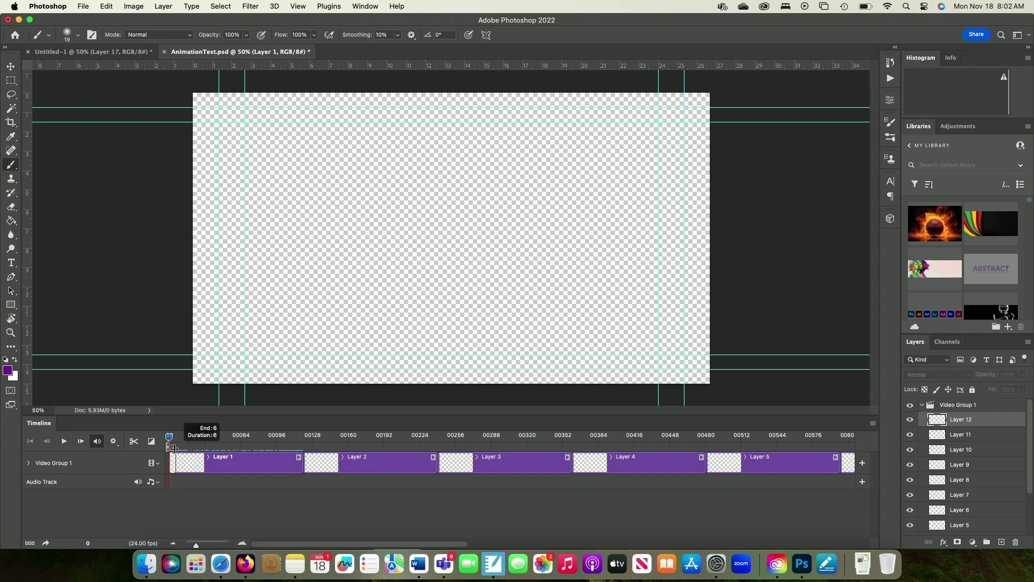
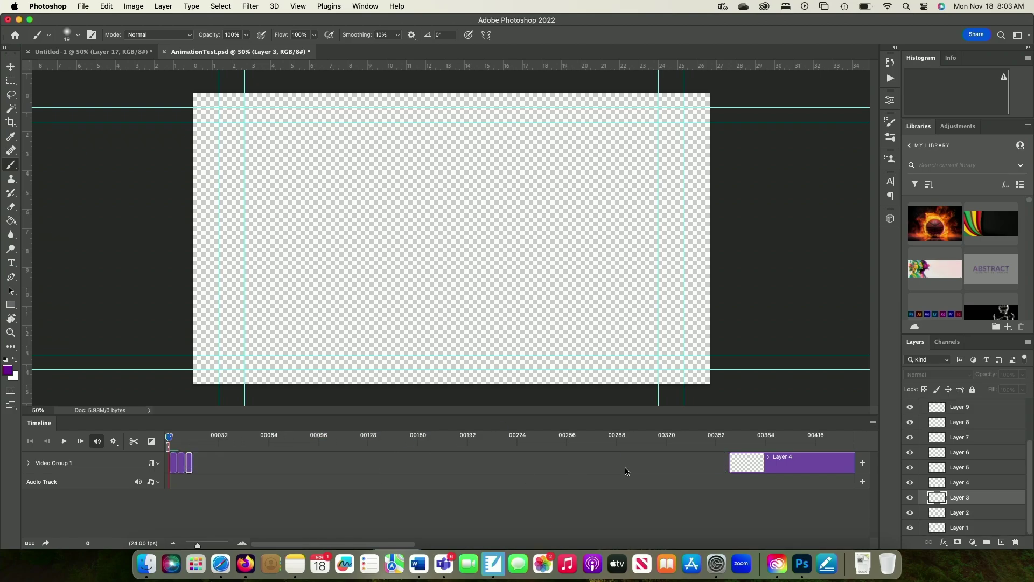
Shorten the Layer 9 to Layer 12 clips in the video group to about 5 frames each
drag(755, 463, 215, 464)
drag(197, 544, 205, 545)
drag(377, 462, 652, 462)
drag(539, 462, 237, 462)
drag(765, 462, 279, 462)
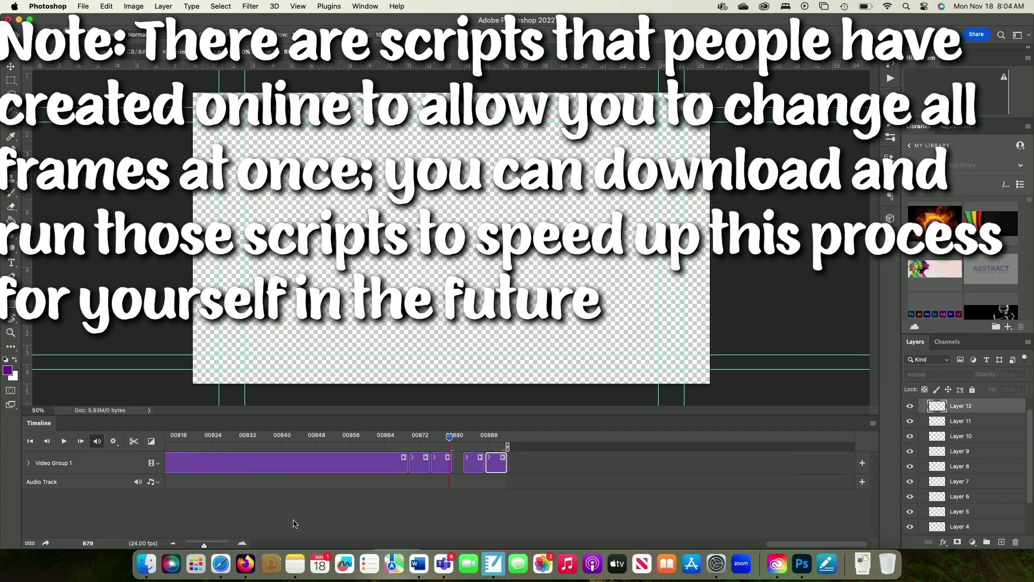
scroll(485, 462, up, 3)
drag(669, 462, 515, 465)
click(514, 465)
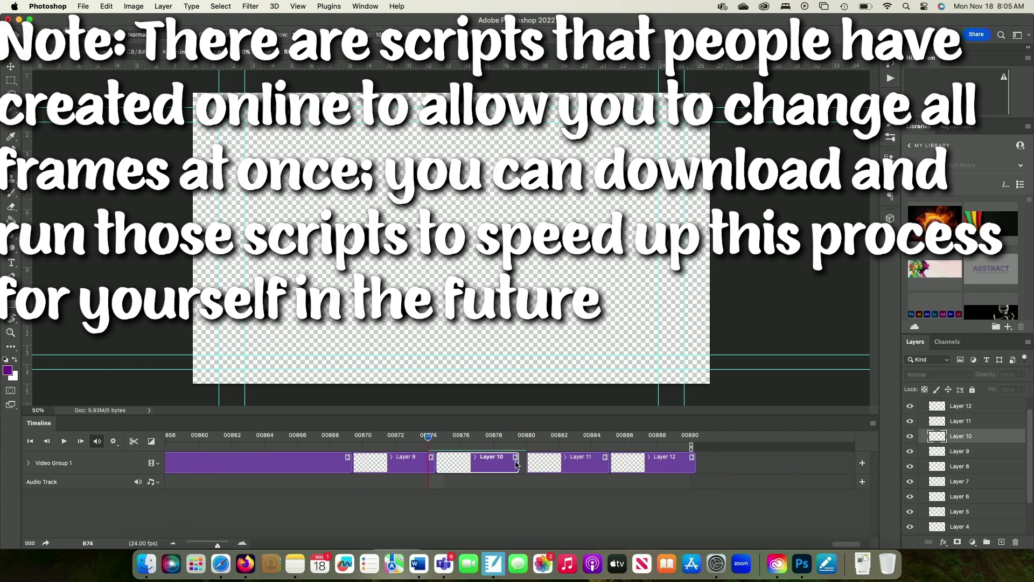
Trim the end of the Layer 8 clip and shift the Layer 9 to Layer 12 clips back behind it in order
key(super+shift+bracketright)
key(super+bracketleft)
key(super+bracketleft)
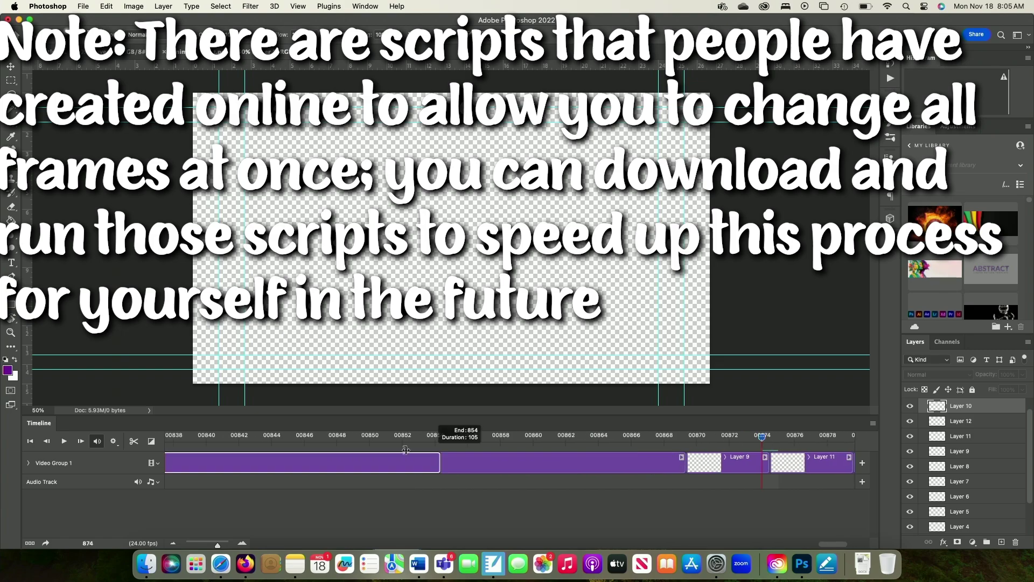
key(alt+bracketleft)
key(alt+bracketleft)
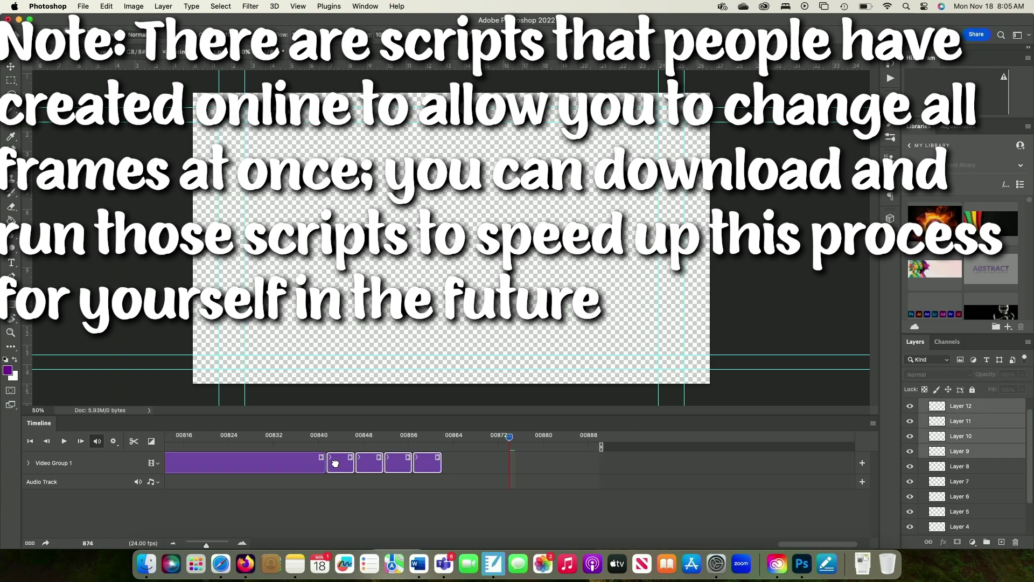
drag(377, 463, 205, 465)
key(alt+bracketleft)
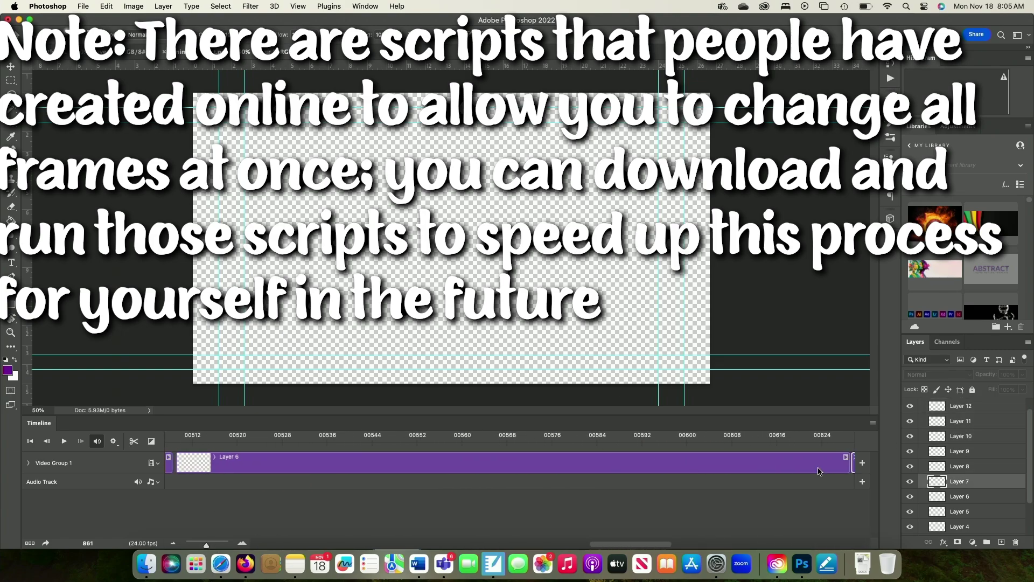
Shorten the Layer 5, Layer 6 and Layer 7 clips to the same few-frame length
drag(323, 463, 224, 464)
key(alt+bracketleft)
key(alt+bracketleft)
drag(563, 469, 473, 469)
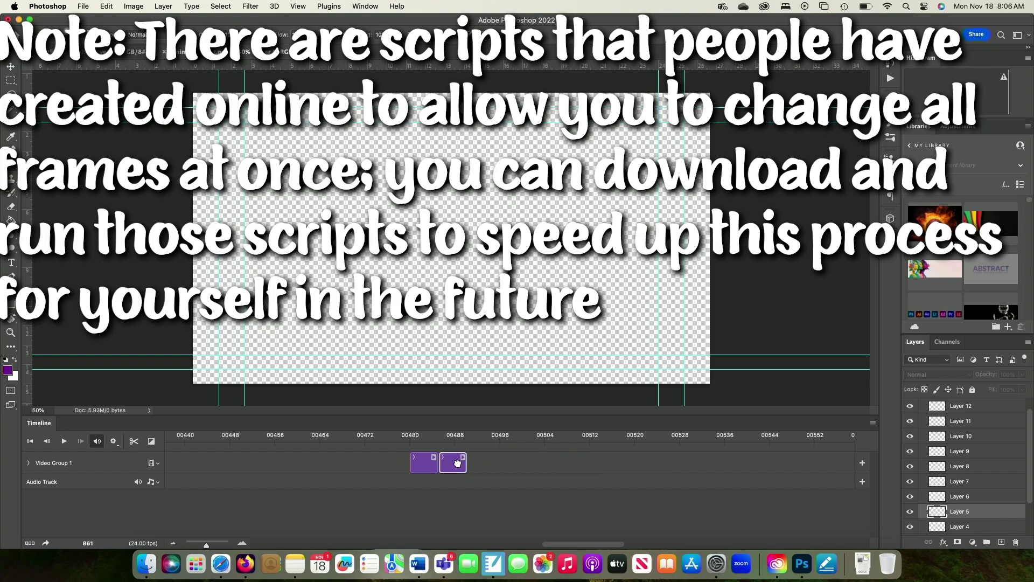
Line up the short Layer 8 to Layer 12 clips back to back further forward on the track
key(alt+bracketright)
key(alt+bracketright)
key(alt+bracketright)
key(alt+bracketright)
key(shift+alt+bracketright)
key(shift+alt+bracketright)
key(shift+alt+bracketright)
key(alt+bracketleft)
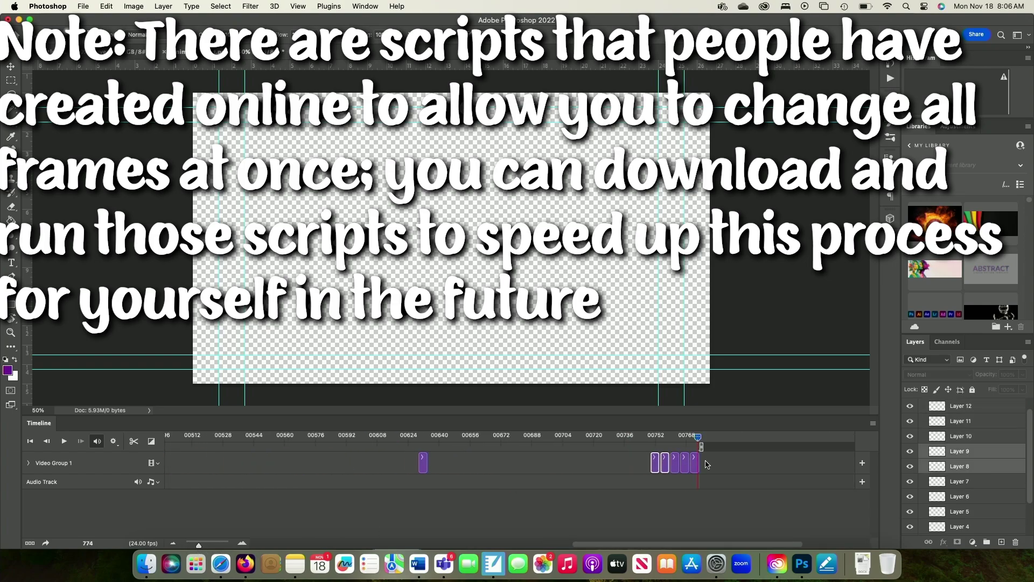
Close the remaining gaps so all twelve short clips run back to back from the start of the timeline
key(shift+alt+bracketright)
key(shift+alt+bracketright)
key(shift+alt+bracketright)
key(shift+alt+bracketright)
key(alt+bracketleft)
key(shift+alt+bracketright)
key(shift+alt+bracketright)
key(shift+alt+bracketright)
key(shift+alt+bracketright)
key(shift+alt+bracketright)
drag(740, 474, 477, 465)
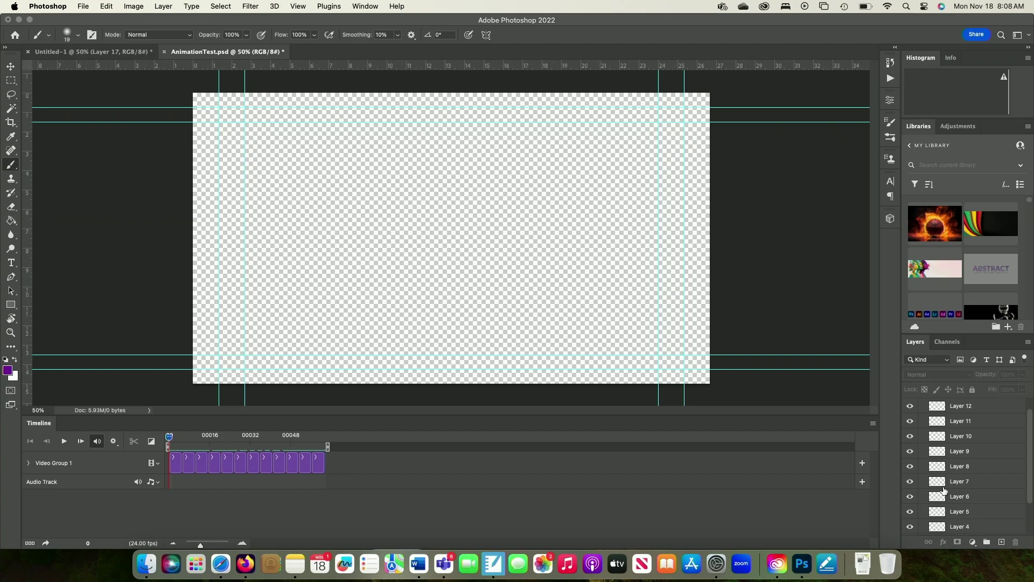
Draw a purple stick figure with a small rounded shape beside its feet on Layer 1 using the Brush tool
scroll(944, 490, down, 2)
click(962, 528)
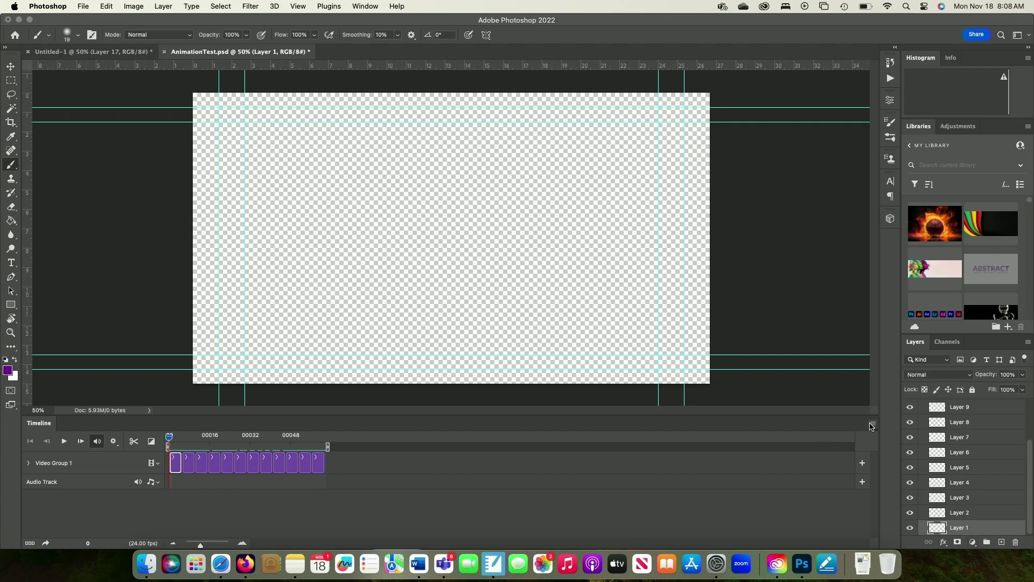
click(872, 425)
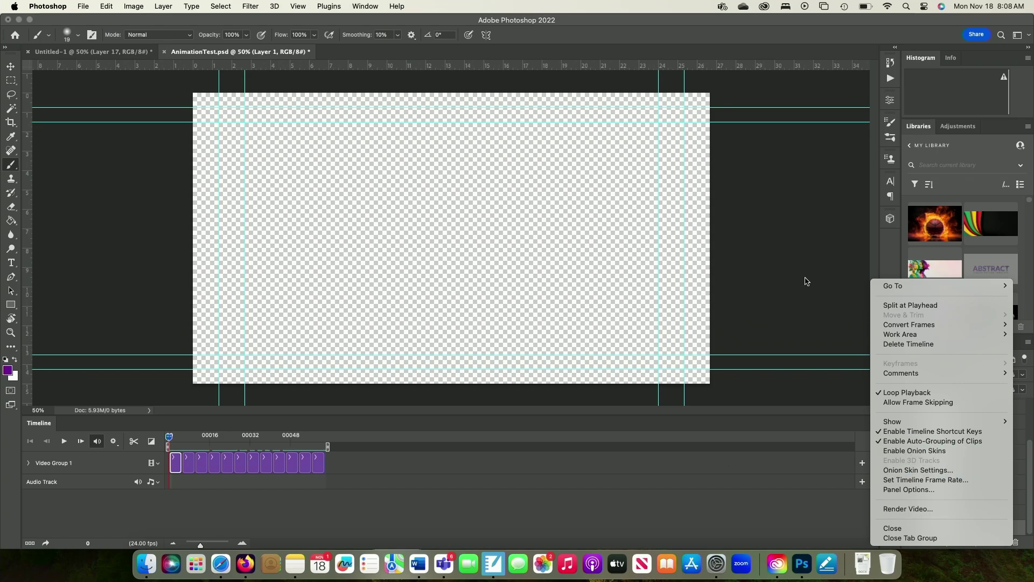
click(789, 306)
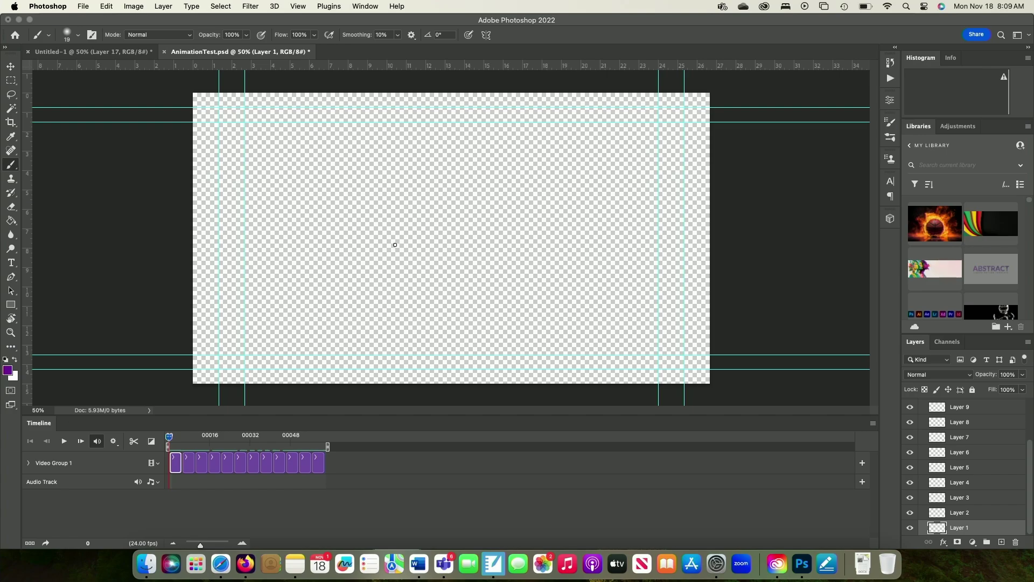
mouse_move(386, 243)
mouse_down()
mouse_move(405, 269)
mouse_move(382, 261)
mouse_move(399, 325)
mouse_move(383, 358)
mouse_move(415, 357)
mouse_up()
mouse_move(401, 294)
mouse_down()
mouse_move(425, 298)
mouse_move(371, 312)
mouse_up()
mouse_move(459, 336)
mouse_down()
mouse_move(471, 354)
mouse_move(475, 335)
mouse_move(449, 343)
mouse_up()
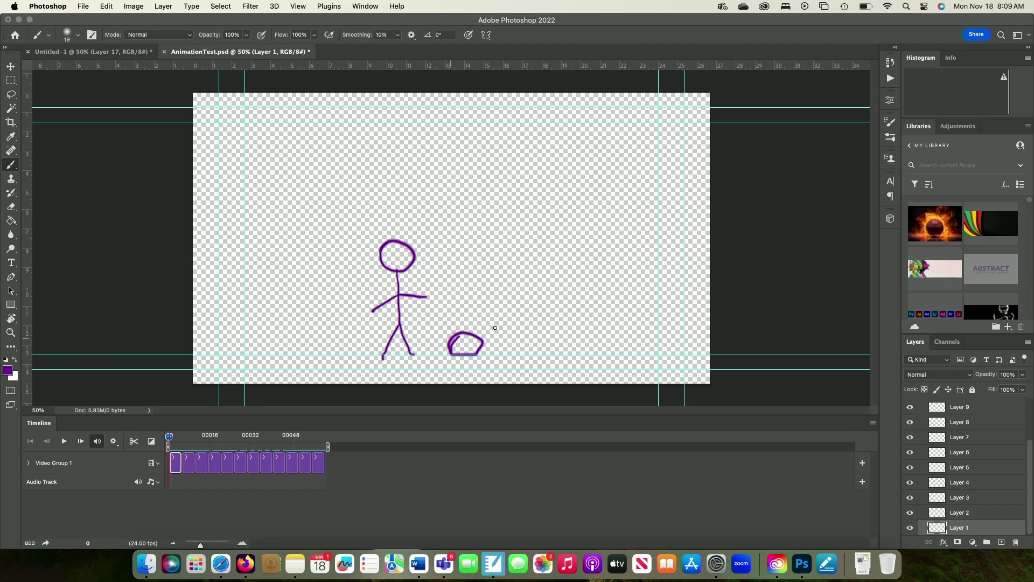
Move the playhead past the first clip, then enable onion skins with 5 frames before and 5 frames after
drag(169, 435, 186, 438)
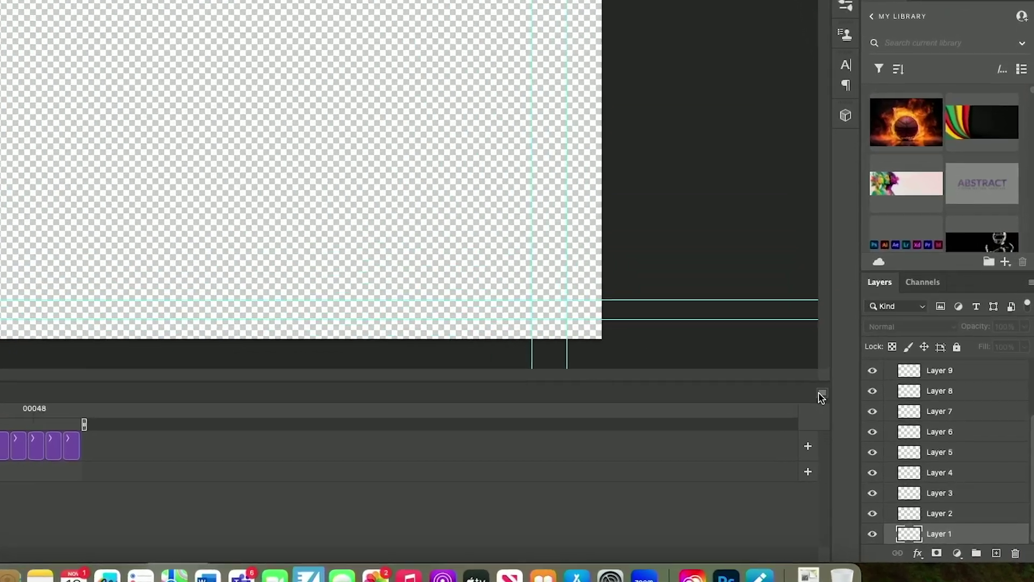
click(873, 423)
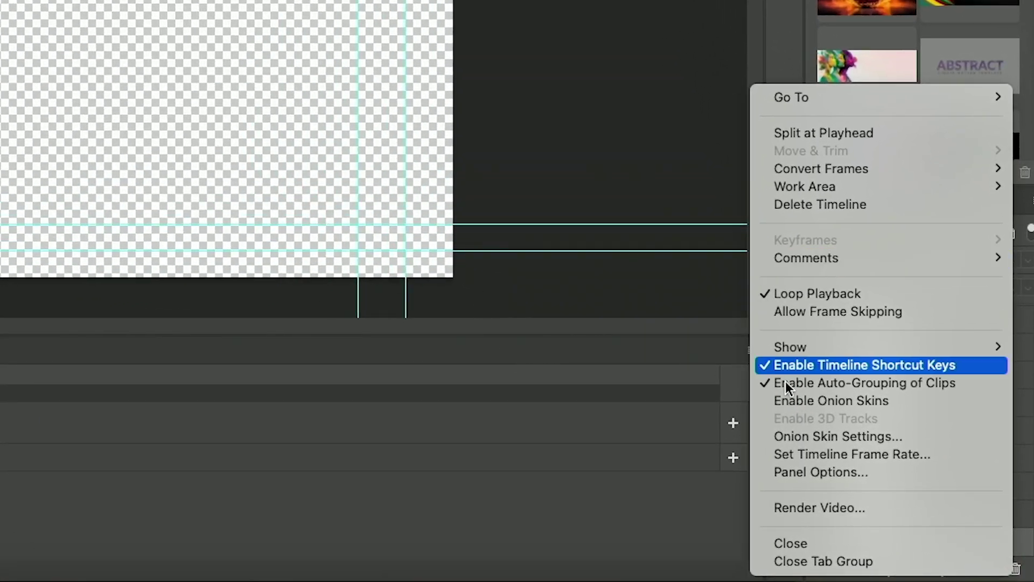
click(834, 402)
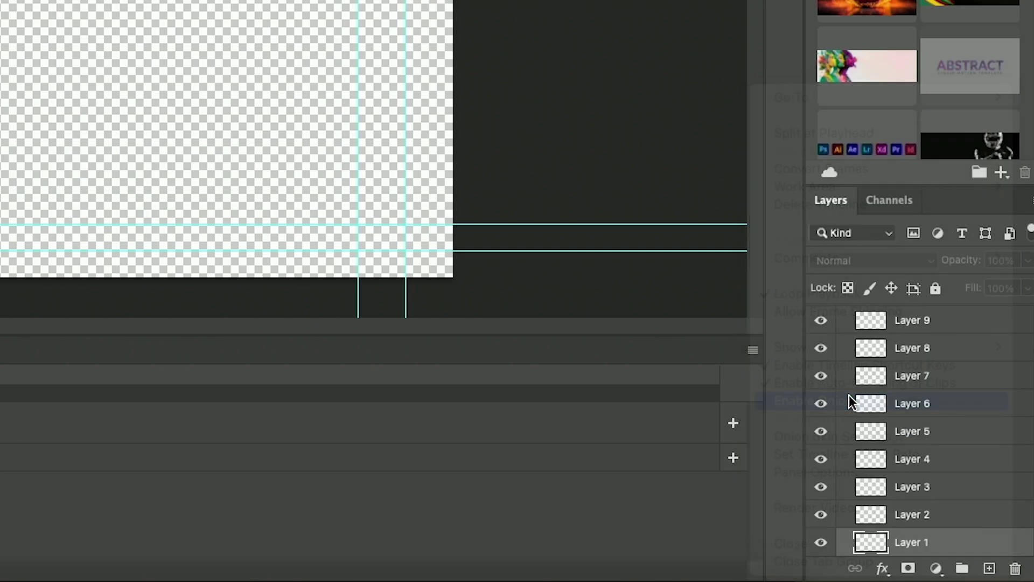
click(759, 345)
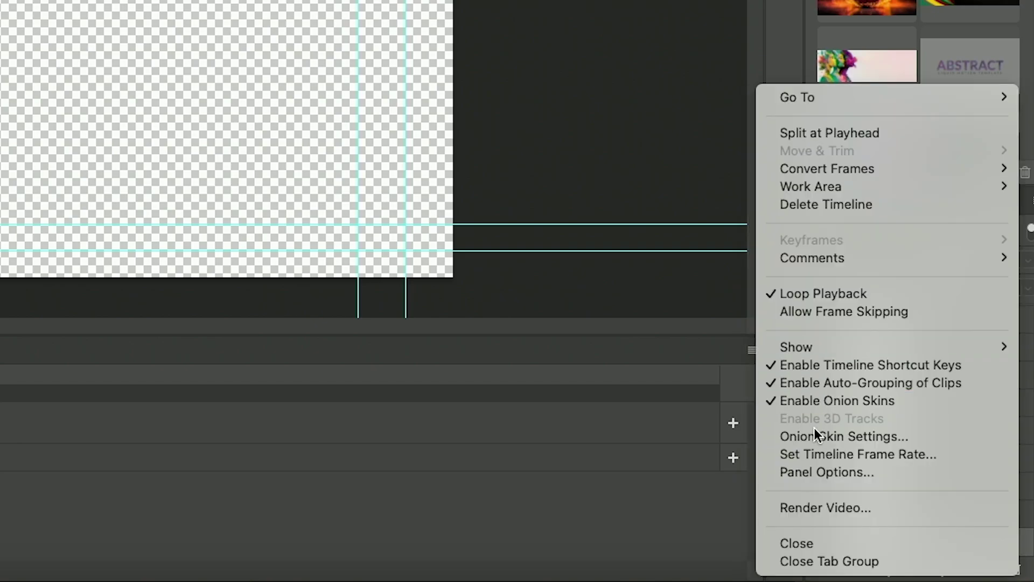
click(847, 438)
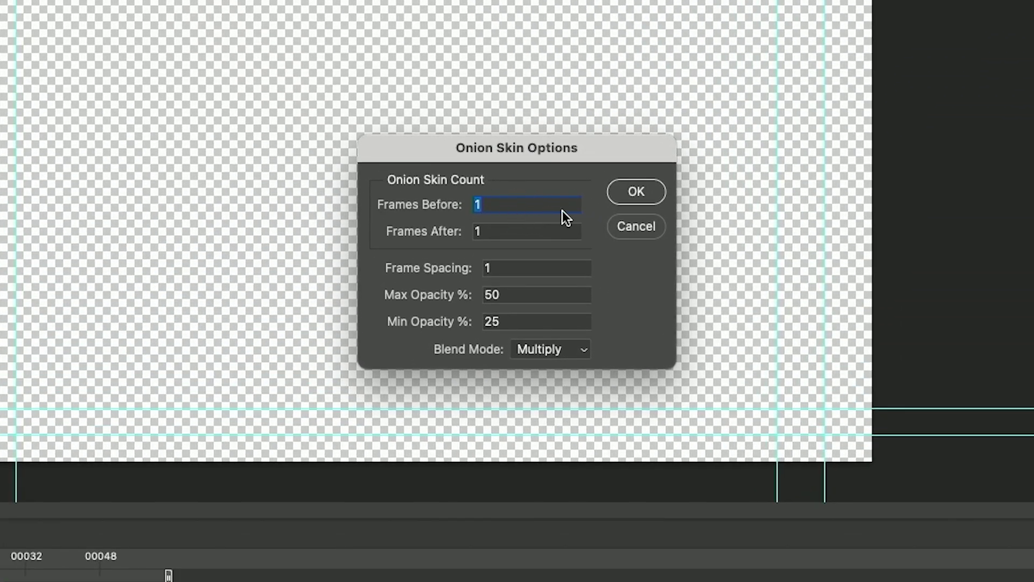
text(5)
click(501, 232)
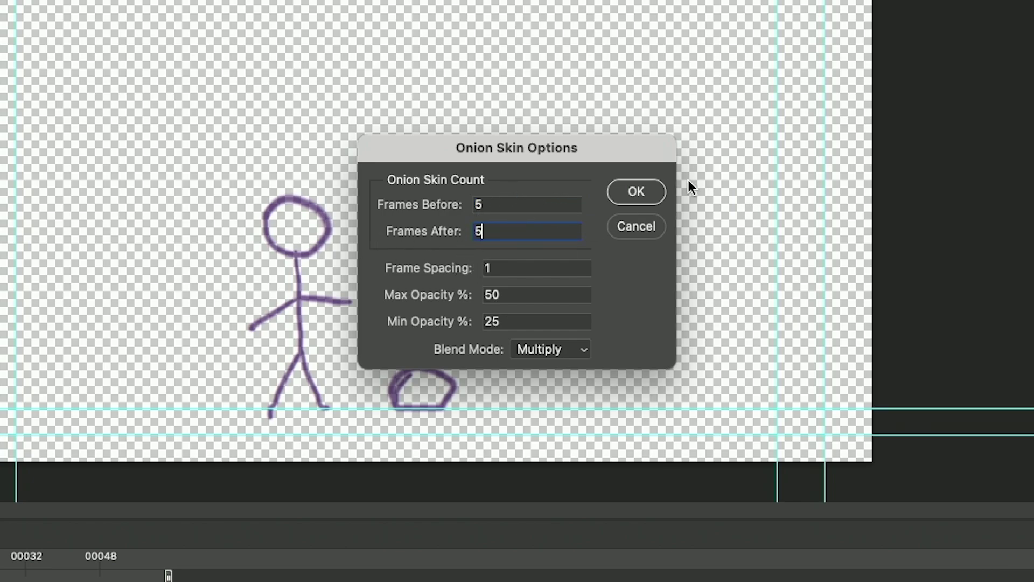
click(635, 194)
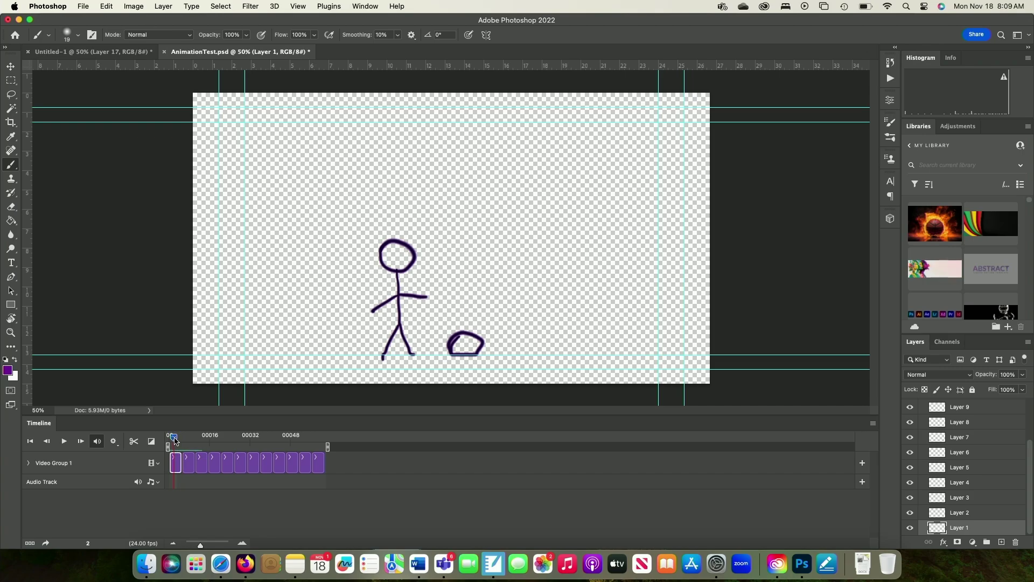
Redraw the shape beside the figure as a taller, rounder ball on Layer 2, over its onion skin in the second clip
drag(175, 441, 189, 441)
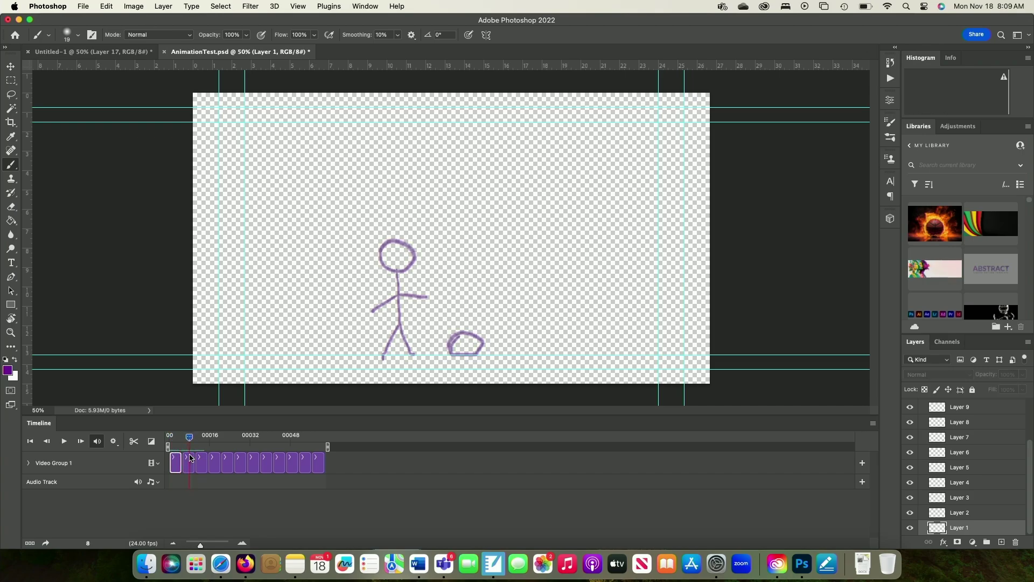
click(190, 472)
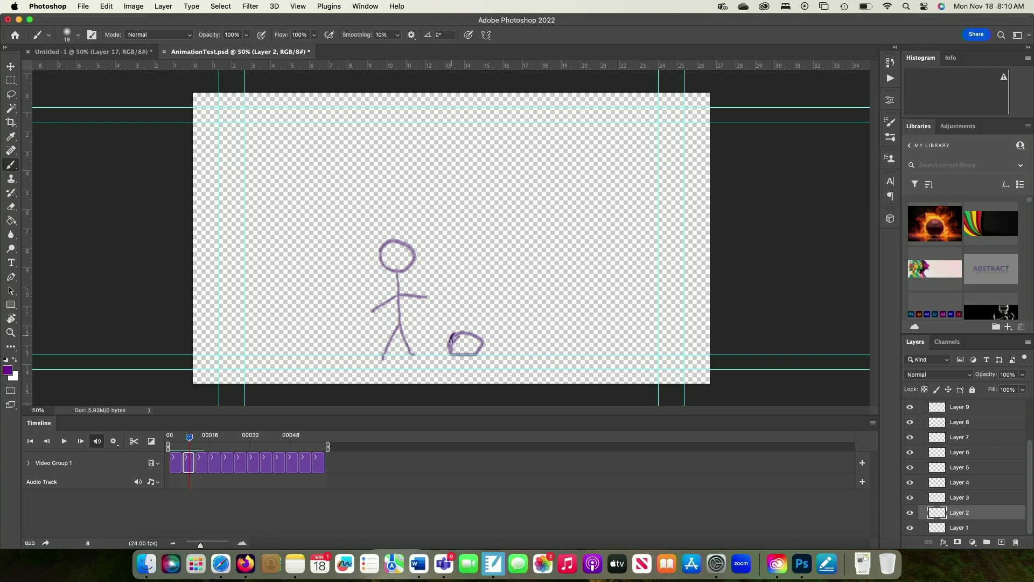
mouse_move(451, 340)
mouse_down()
mouse_move(480, 340)
mouse_move(470, 352)
mouse_move(475, 327)
mouse_move(457, 332)
mouse_move(475, 320)
mouse_move(486, 335)
mouse_move(473, 350)
mouse_move(453, 350)
mouse_move(463, 320)
mouse_up()
key(super+z)
key(super+z)
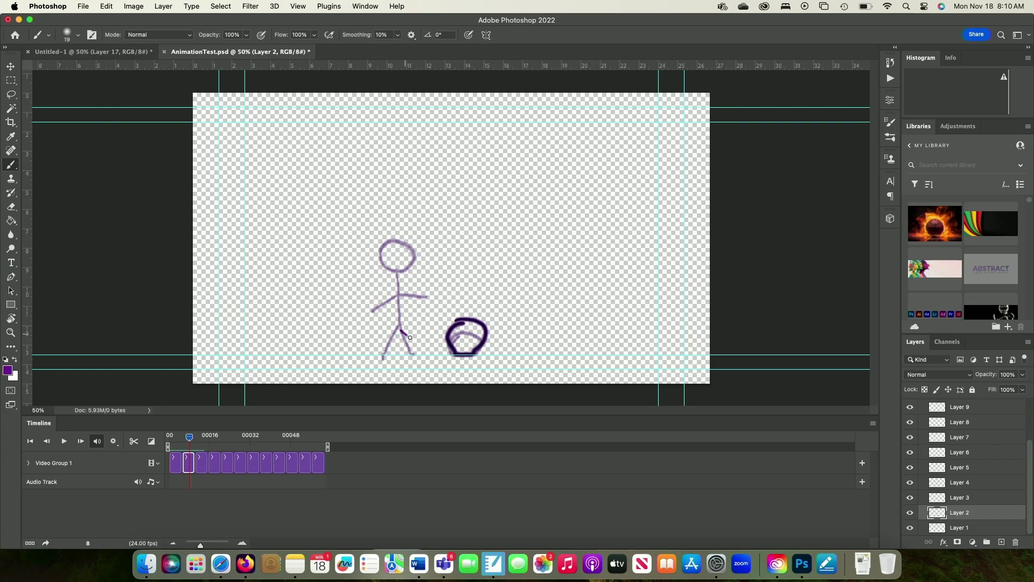
Draw the stick figure's next pose on Layer 2, leaning toward the ball with its front leg and arm extended
mouse_move(410, 338)
mouse_down()
mouse_move(430, 352)
mouse_move(399, 328)
mouse_move(393, 359)
mouse_up()
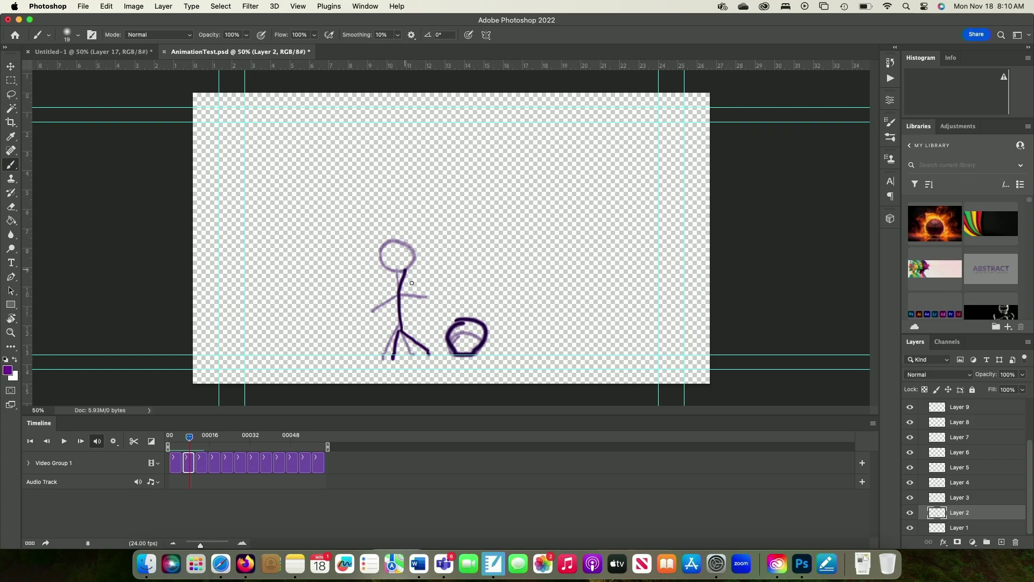
mouse_move(406, 276)
mouse_down()
mouse_move(402, 321)
mouse_move(414, 296)
mouse_move(441, 290)
mouse_move(400, 298)
mouse_move(378, 328)
mouse_up()
mouse_move(407, 275)
mouse_down()
mouse_move(415, 247)
mouse_move(388, 253)
mouse_move(412, 275)
mouse_move(427, 252)
mouse_move(407, 247)
mouse_move(396, 263)
mouse_move(408, 274)
mouse_move(422, 247)
mouse_move(403, 246)
mouse_move(410, 274)
mouse_up()
key(super+z)
key(super+z)
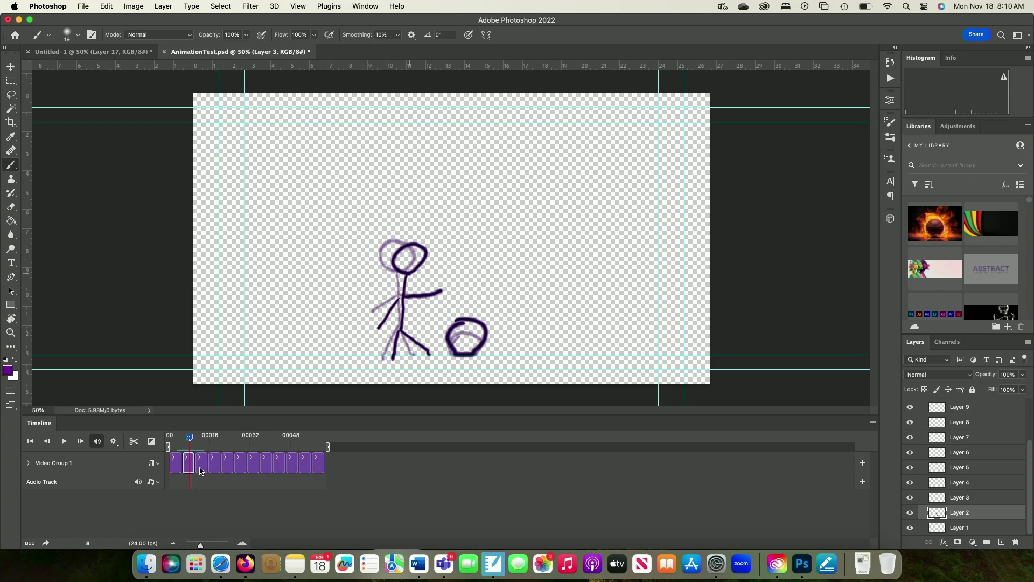
Draw the ball as a wide, flattened oval on Layer 3 in the third clip, over its onion skin
click(200, 469)
drag(191, 439, 202, 437)
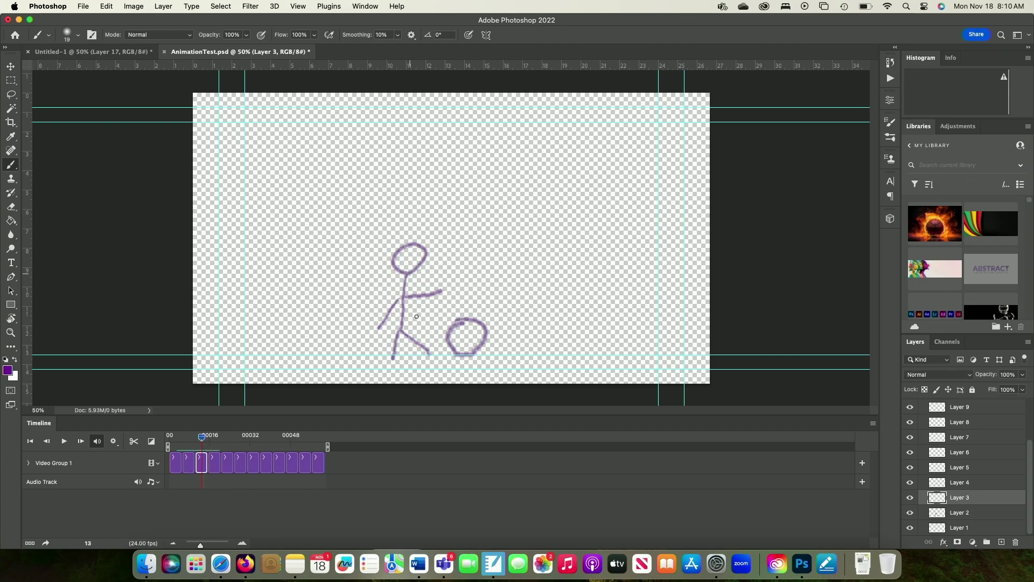
mouse_move(458, 340)
mouse_down()
mouse_move(488, 334)
mouse_move(471, 320)
mouse_move(445, 329)
mouse_move(464, 347)
mouse_move(435, 345)
mouse_up()
key(super+z)
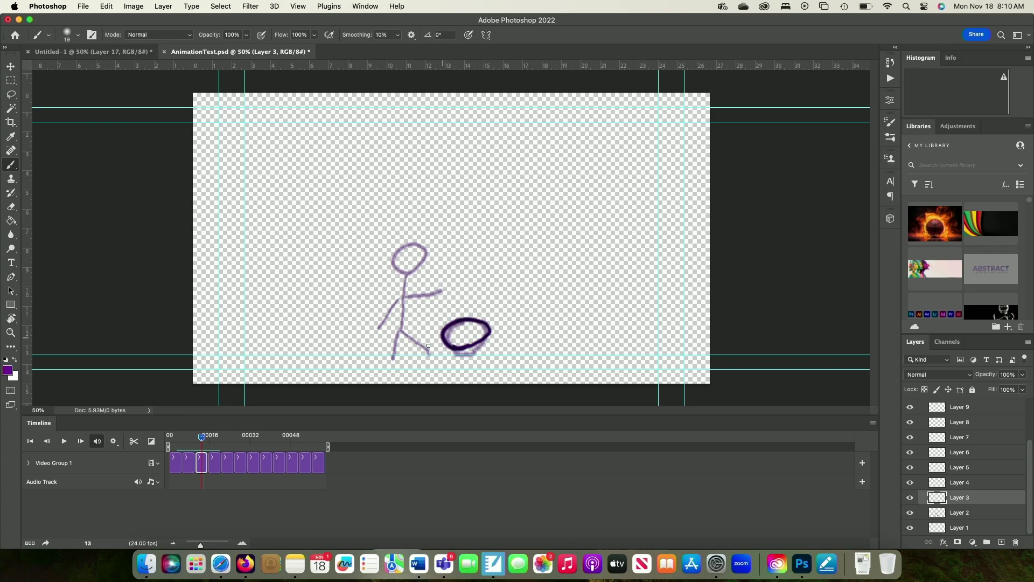
Draw the stick figure's next pose on Layer 3, closer to the ball with legs apart and front arm raised
mouse_move(418, 318)
mouse_down()
mouse_move(432, 351)
mouse_move(417, 308)
mouse_move(429, 277)
mouse_move(456, 254)
mouse_move(443, 246)
mouse_move(422, 254)
mouse_move(425, 271)
mouse_move(457, 283)
mouse_move(396, 317)
mouse_move(398, 360)
mouse_up()
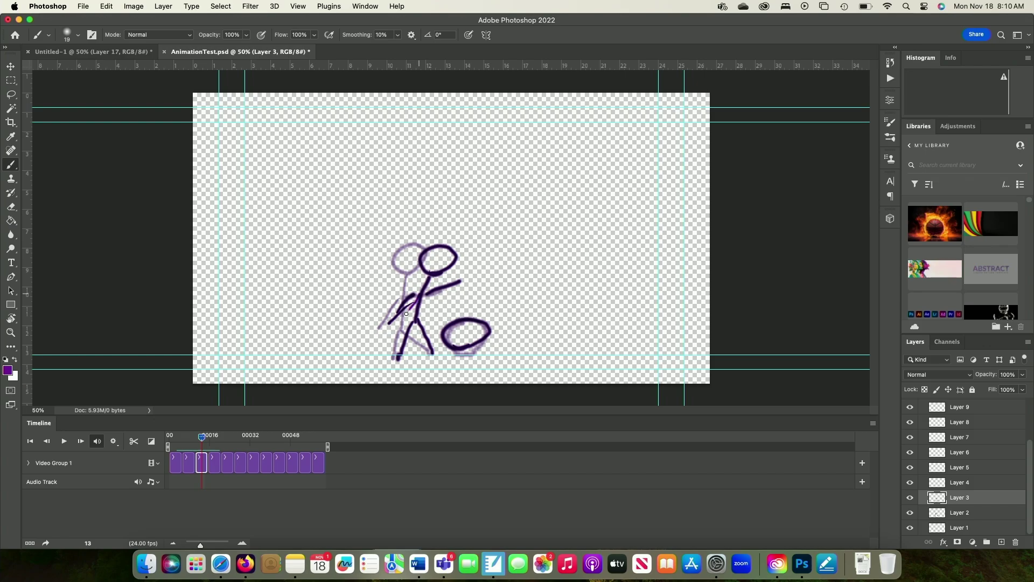
key(super+z)
key(super+z)
key(super+z)
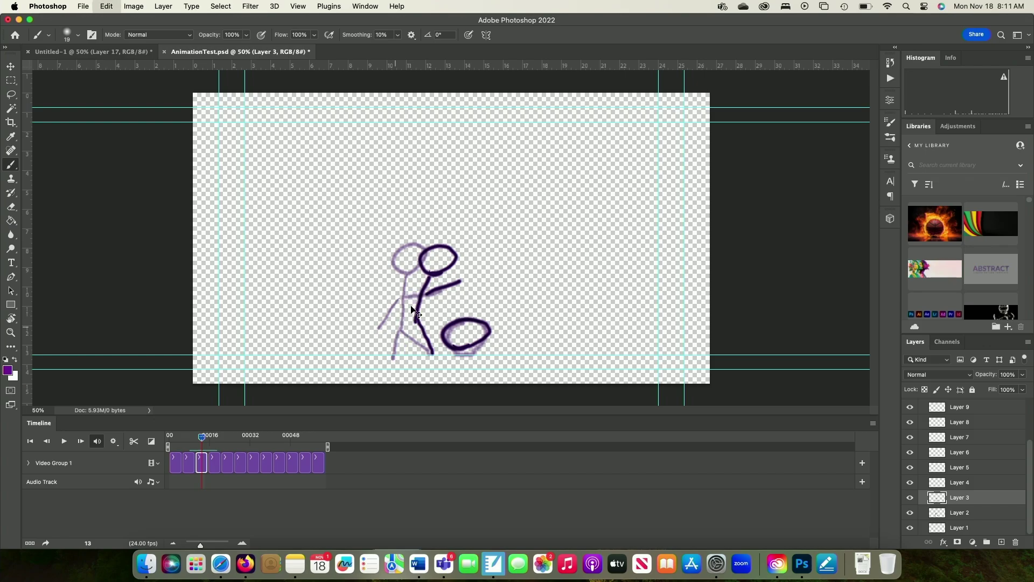
mouse_move(420, 295)
mouse_down()
mouse_move(394, 321)
mouse_move(408, 342)
mouse_move(400, 358)
mouse_move(415, 321)
mouse_up()
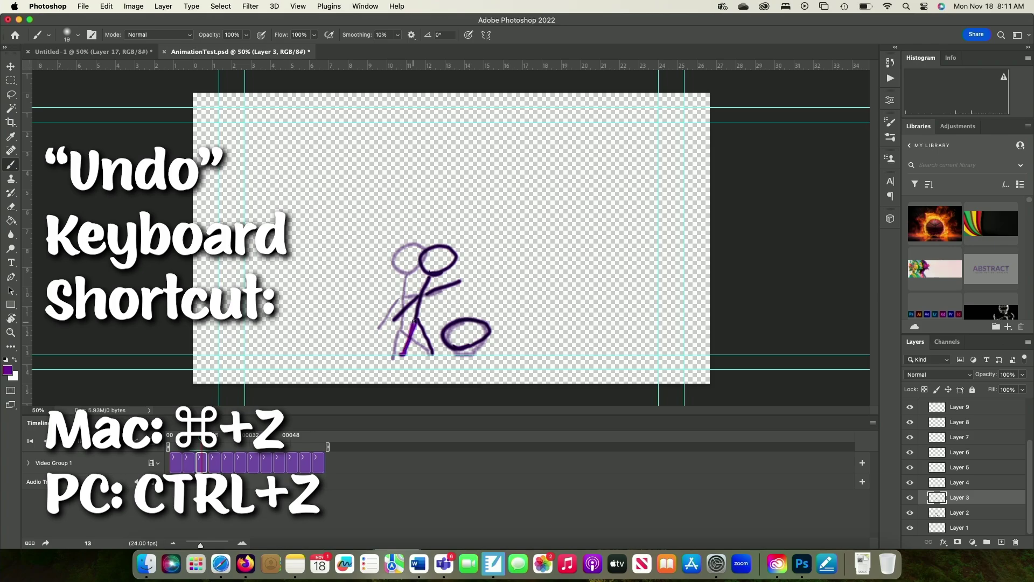
Draw the figure on Layer 4 in the fourth clip, with both legs close together behind the ball and the front arm raised
click(215, 469)
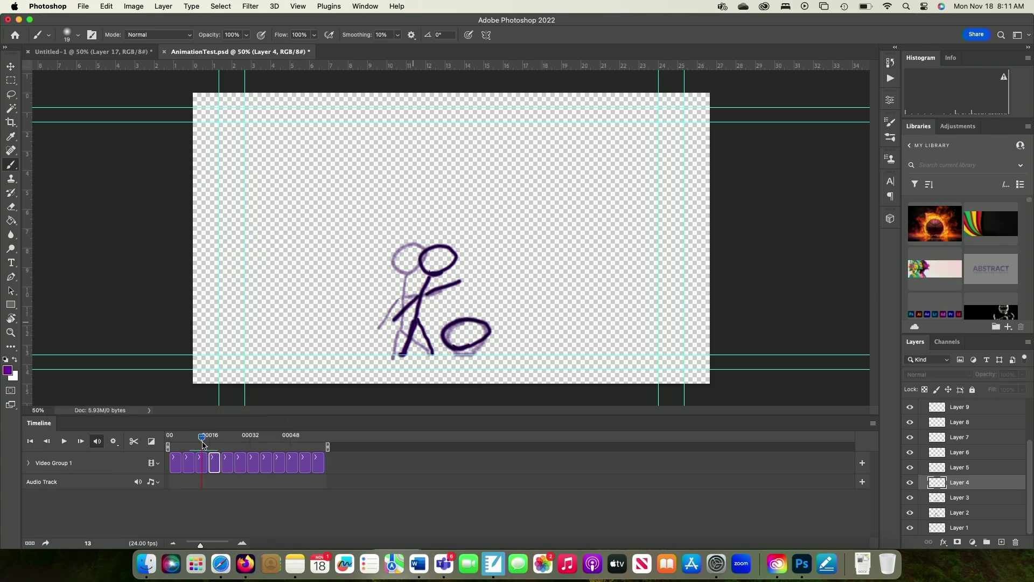
click(214, 445)
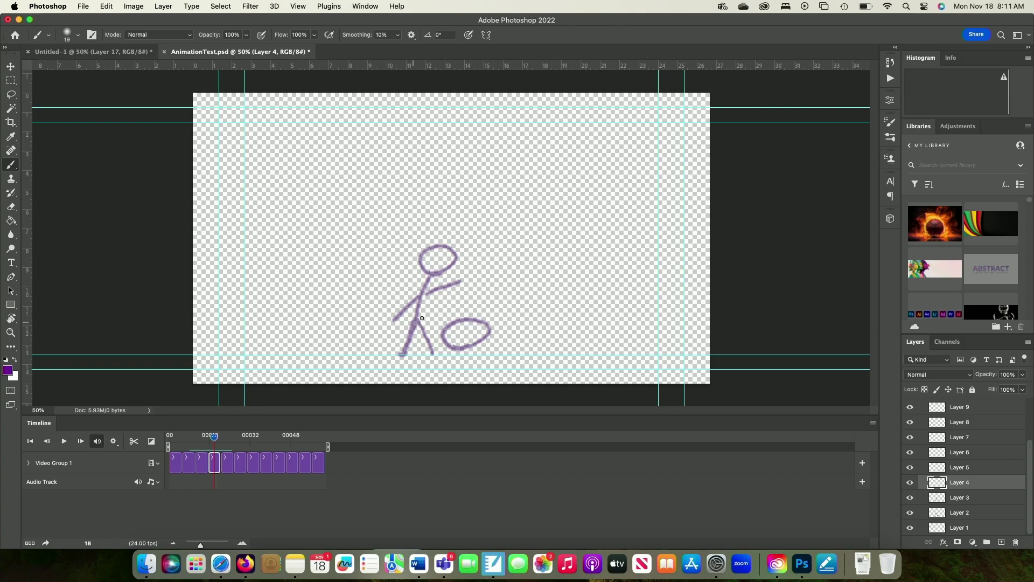
key(super+z)
mouse_move(440, 349)
mouse_down()
mouse_move(418, 323)
mouse_move(437, 349)
mouse_up()
key(super+z)
drag(412, 314, 437, 357)
mouse_move(416, 315)
mouse_down()
mouse_move(431, 273)
mouse_move(462, 253)
mouse_move(423, 267)
mouse_move(434, 280)
mouse_move(469, 279)
mouse_move(418, 302)
mouse_up()
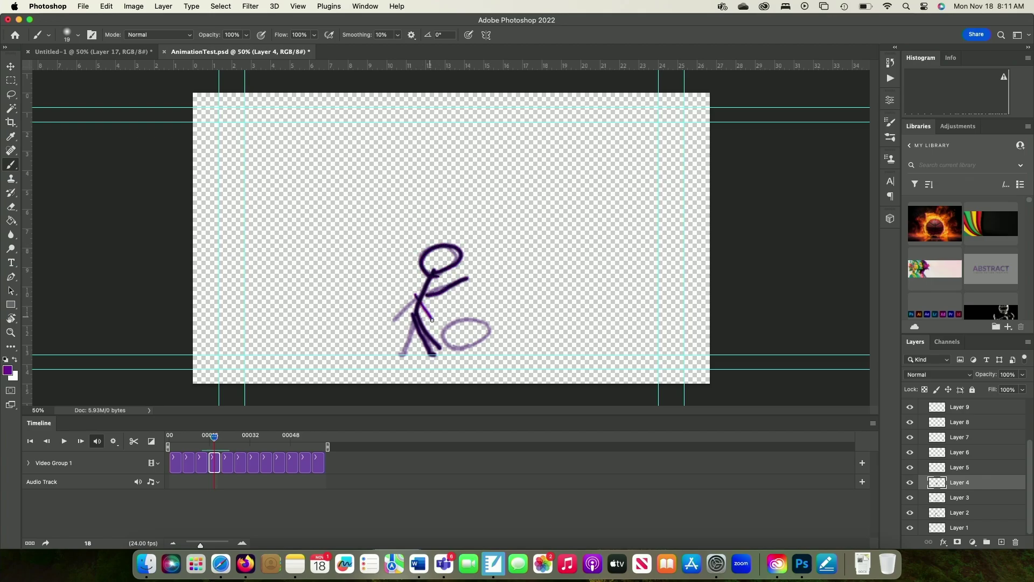
click(228, 466)
click(221, 439)
click(222, 443)
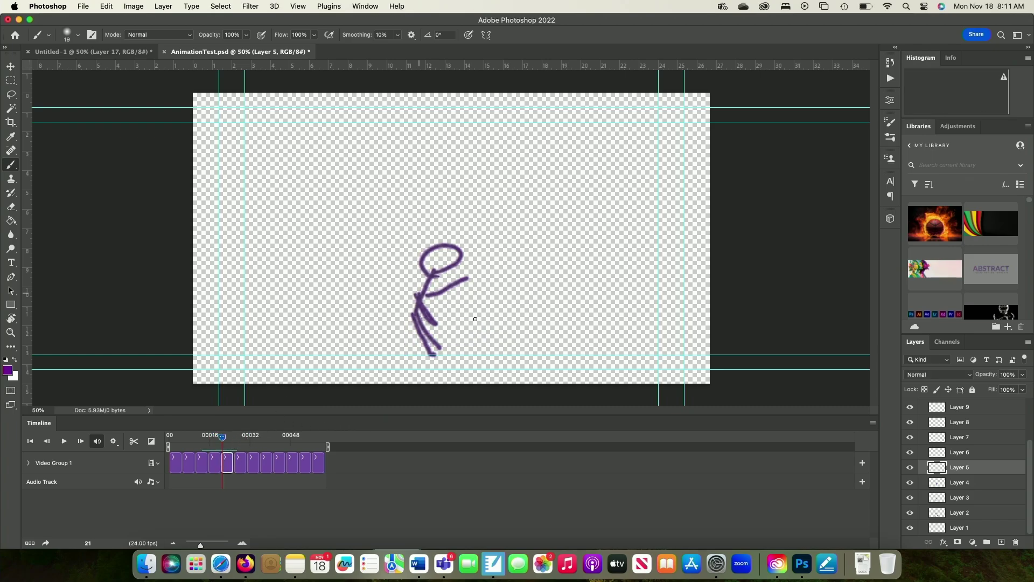
click(215, 441)
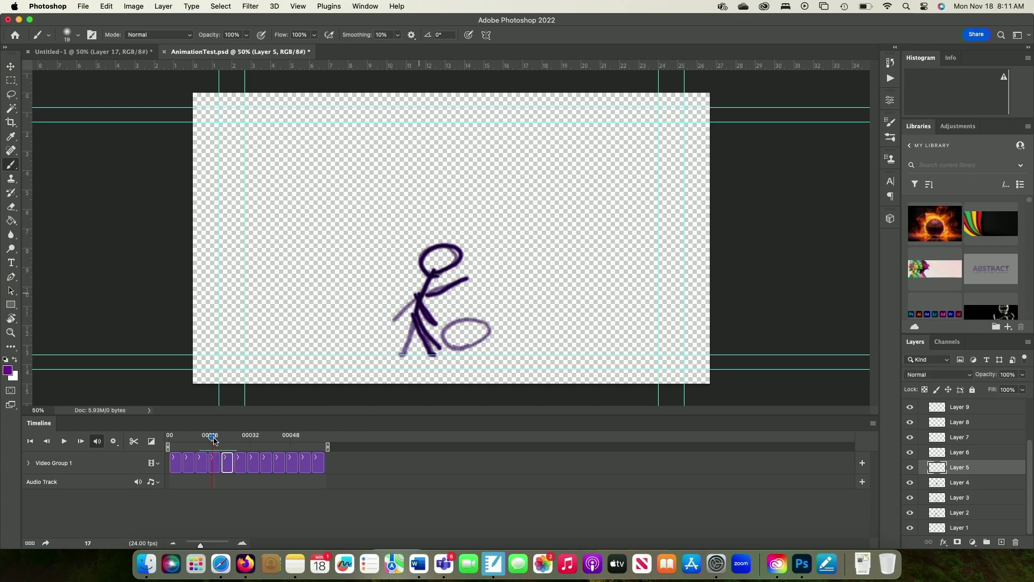
click(217, 470)
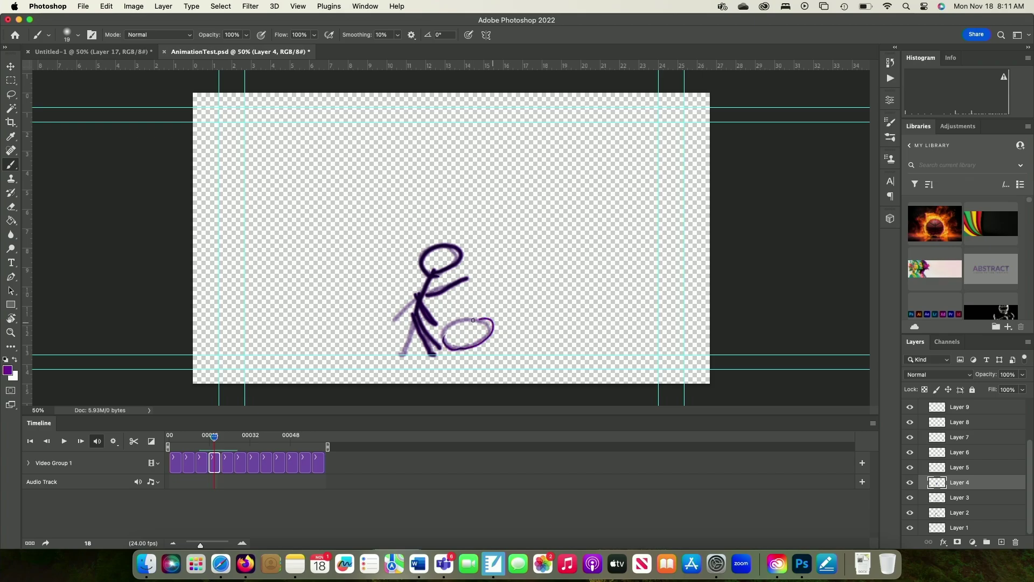
Draw the ball on Layer 4 as a rounded shape with a flat base beside the figure's feet
mouse_move(473, 320)
mouse_down()
mouse_move(441, 333)
mouse_move(449, 345)
mouse_up()
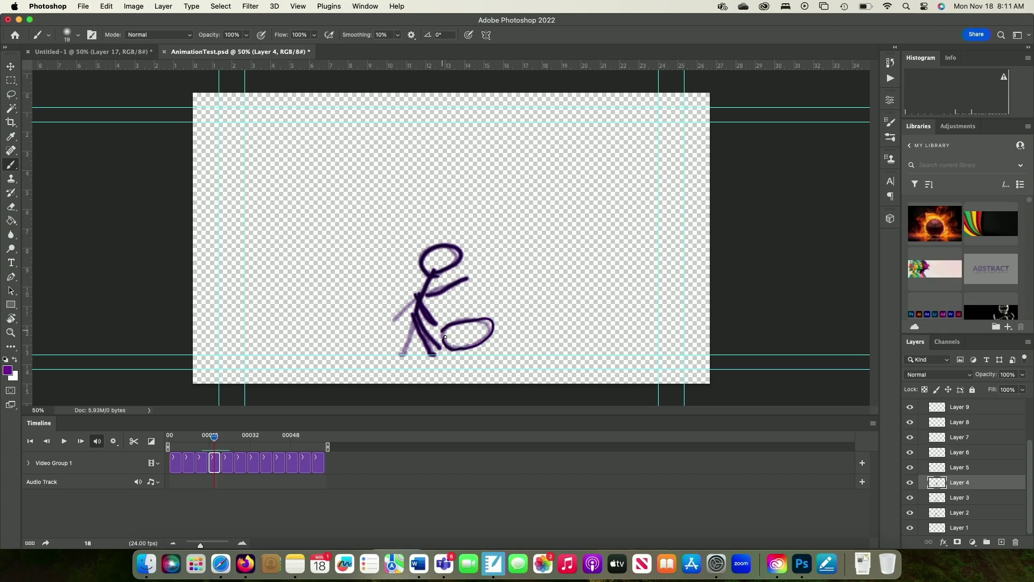
key(super+z)
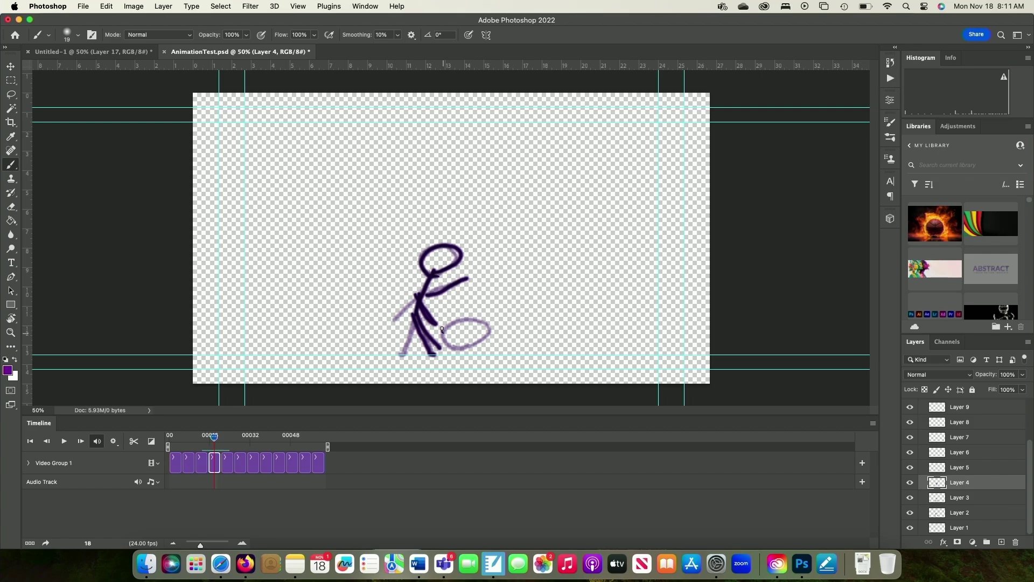
key(super+z)
mouse_move(468, 318)
mouse_down()
mouse_move(490, 330)
mouse_move(487, 344)
mouse_move(451, 350)
mouse_move(455, 318)
mouse_up()
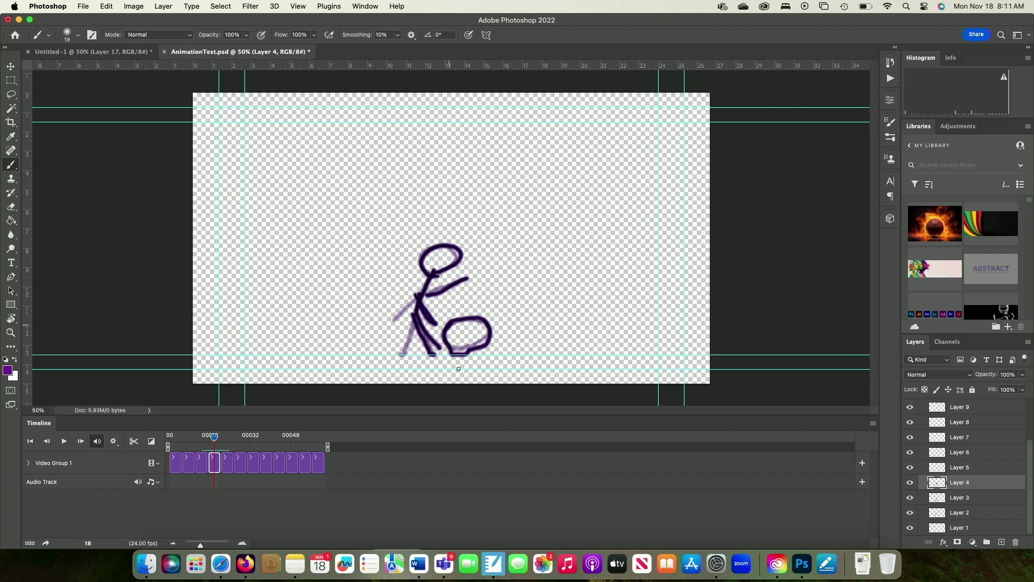
On Layer 5 in the fifth clip, draw the figure bent with legs against the ball and both arms forward, and redraw the ball slightly raised
click(227, 463)
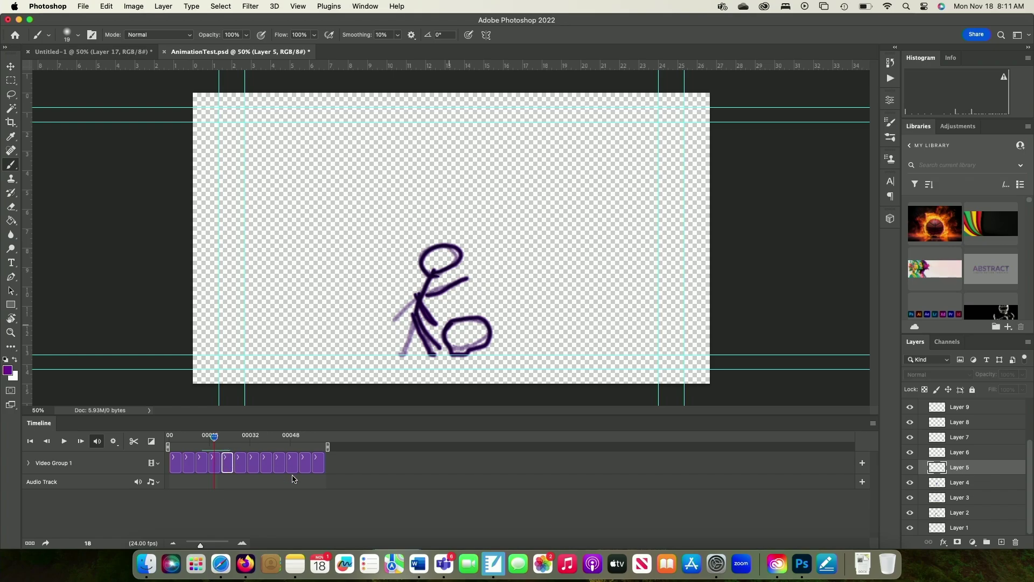
drag(212, 446, 223, 438)
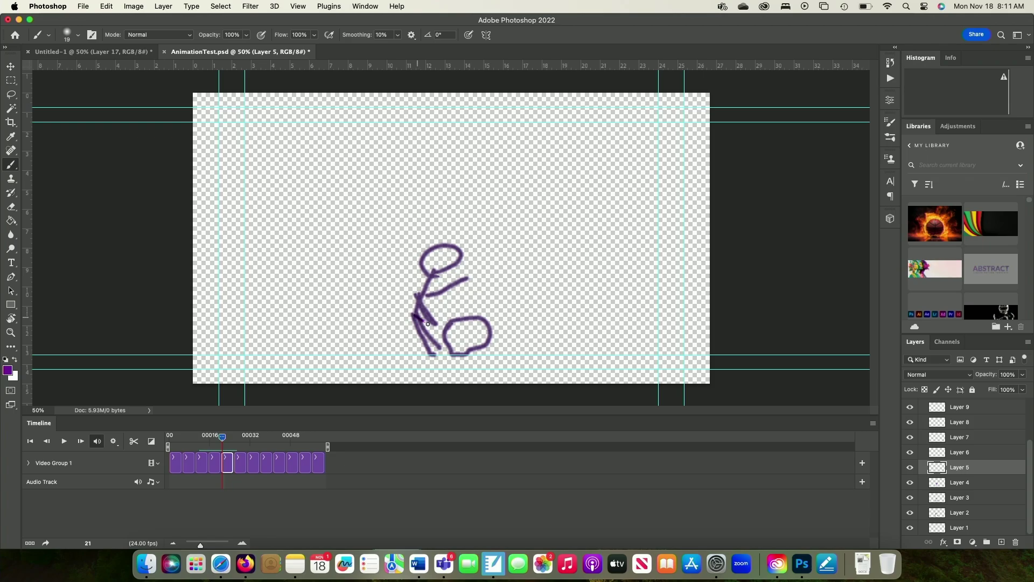
drag(428, 324, 452, 347)
drag(415, 316, 448, 355)
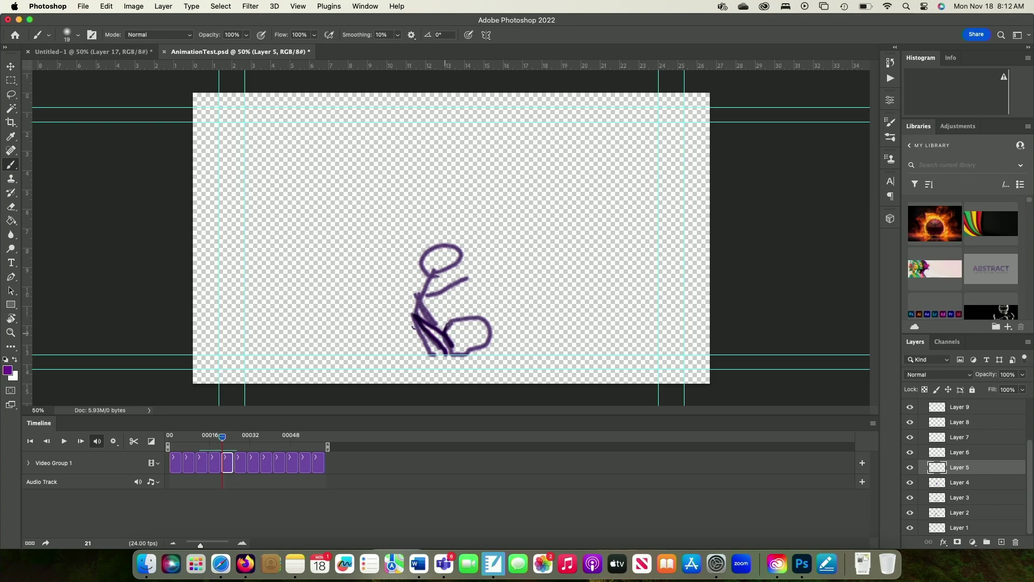
mouse_move(467, 317)
mouse_down()
mouse_move(491, 326)
mouse_move(485, 339)
mouse_move(450, 343)
mouse_move(421, 289)
mouse_move(451, 271)
mouse_move(450, 245)
mouse_move(427, 250)
mouse_move(423, 275)
mouse_move(438, 280)
mouse_move(424, 292)
mouse_move(460, 288)
mouse_move(450, 309)
mouse_move(462, 305)
mouse_move(413, 313)
mouse_up()
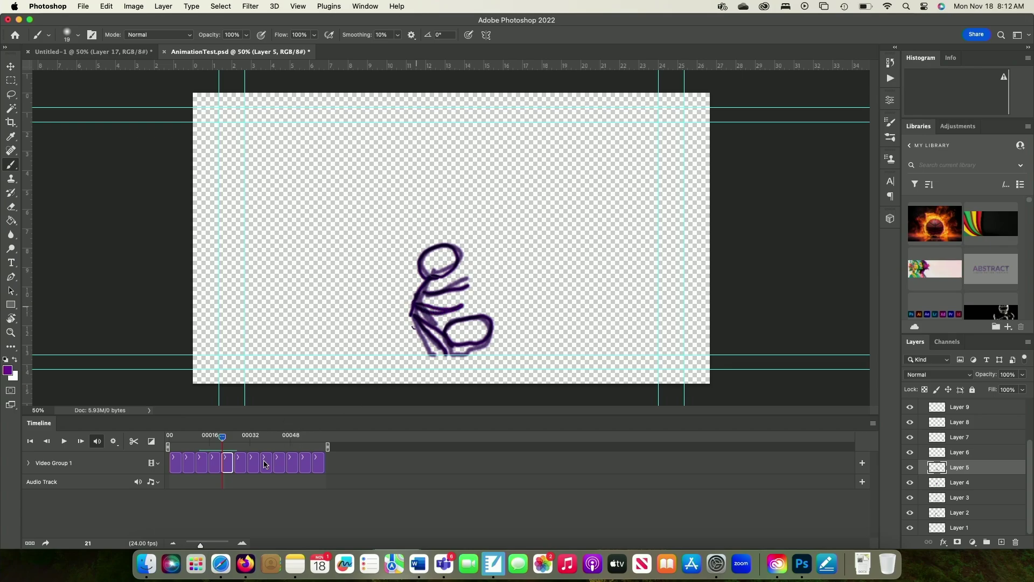
Draw the ball on Layer 6 in the sixth clip as an upright oval, farther from the figure and slightly higher
click(238, 443)
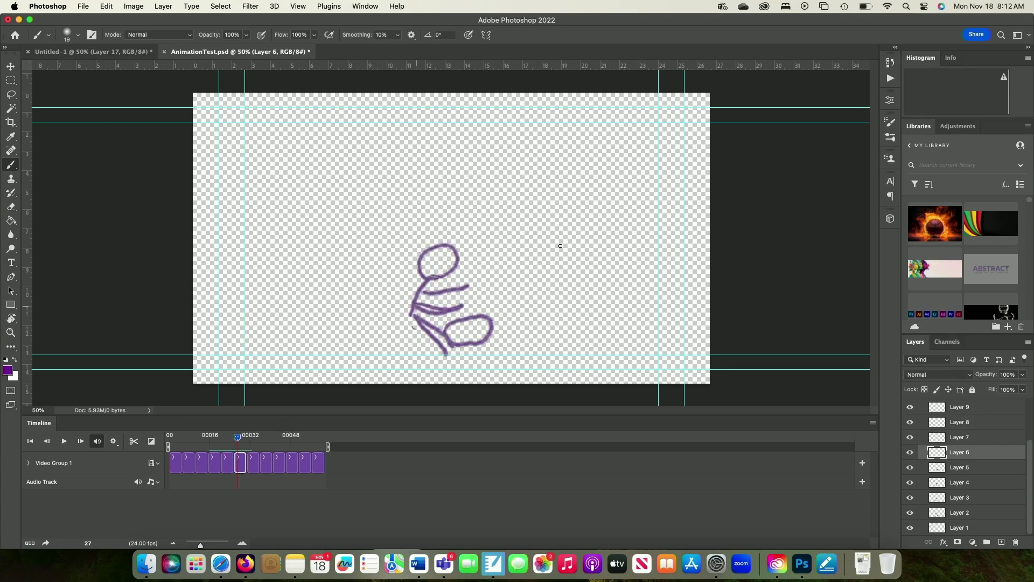
mouse_move(492, 318)
mouse_down()
mouse_move(523, 316)
mouse_move(524, 330)
mouse_move(488, 350)
mouse_move(475, 339)
mouse_move(504, 312)
mouse_move(497, 305)
mouse_move(519, 304)
mouse_move(524, 321)
mouse_move(486, 339)
mouse_move(497, 304)
mouse_up()
key(super+z)
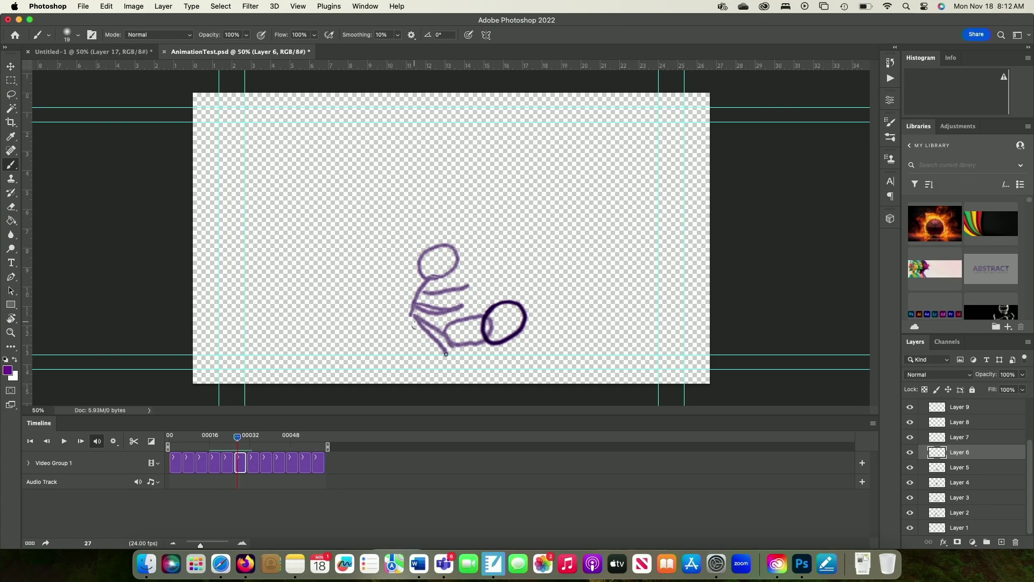
Draw the figure's kicking pose on Layer 6, with one leg extended horizontally toward the ball, front arm forward and rear arm back
mouse_move(445, 353)
mouse_down()
mouse_move(421, 321)
mouse_move(448, 352)
mouse_move(424, 318)
mouse_move(438, 280)
mouse_move(459, 265)
mouse_move(450, 248)
mouse_move(426, 245)
mouse_move(425, 269)
mouse_move(469, 286)
mouse_move(401, 339)
mouse_up()
key(super+z)
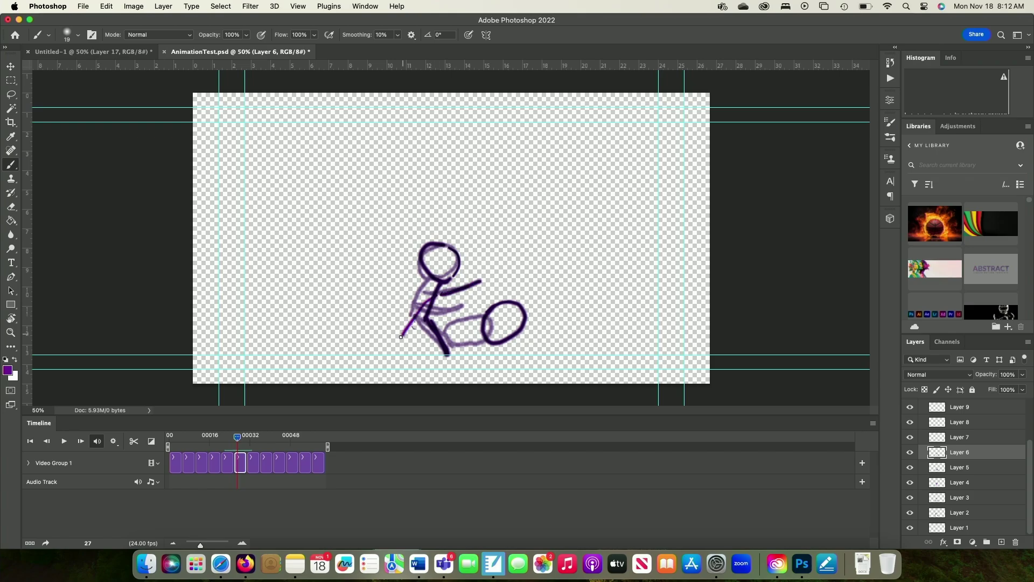
key(super+z)
mouse_move(427, 300)
mouse_down()
mouse_move(458, 328)
mouse_move(474, 326)
mouse_move(433, 326)
mouse_move(477, 325)
mouse_up()
key(super+z)
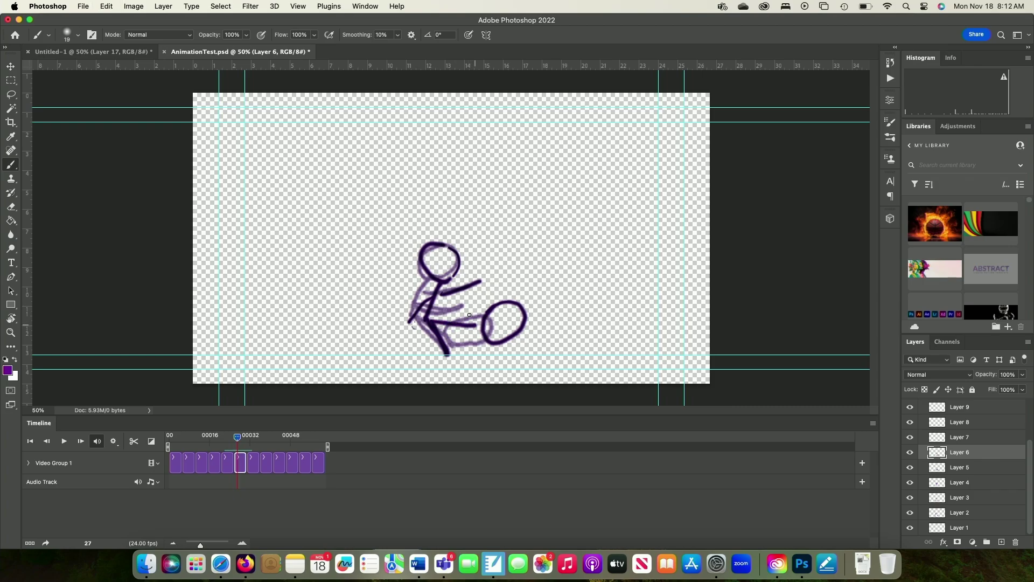
Draw the ball on Layer 7 in the seventh clip, one ball width farther from the figure and slightly higher
click(255, 464)
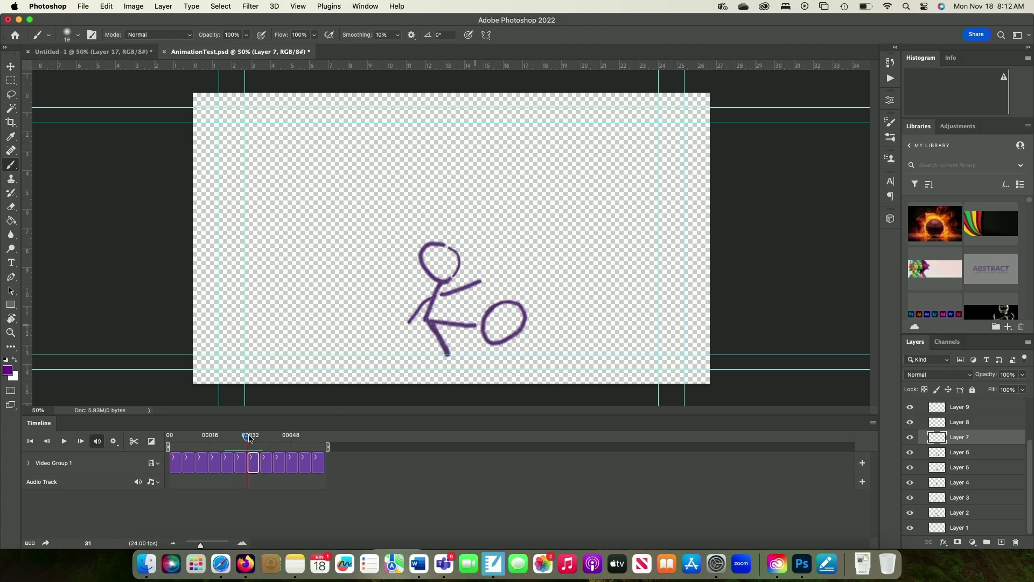
drag(249, 437, 250, 437)
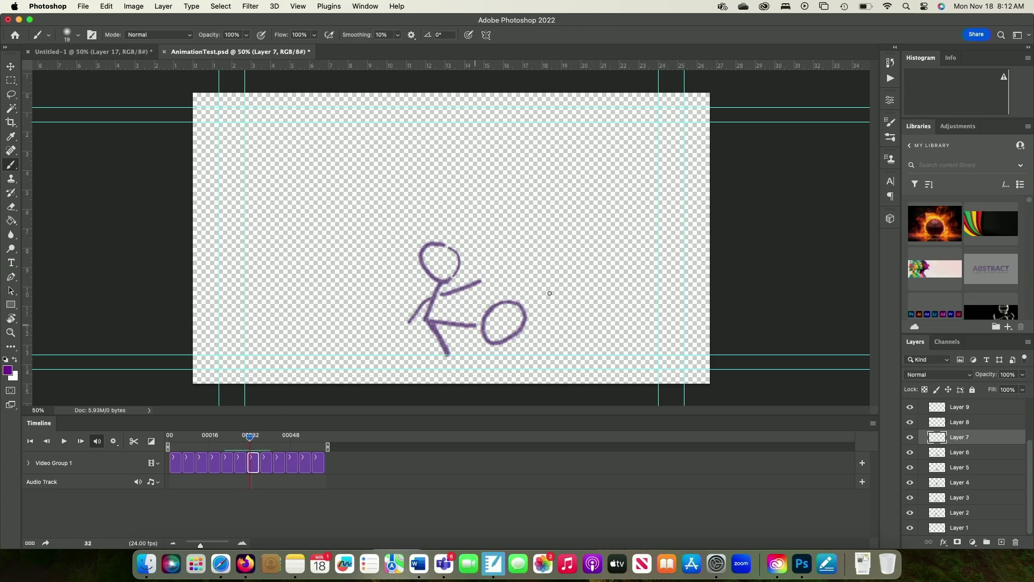
mouse_move(550, 293)
mouse_down()
mouse_move(573, 307)
mouse_move(538, 331)
mouse_move(530, 315)
mouse_move(552, 288)
mouse_up()
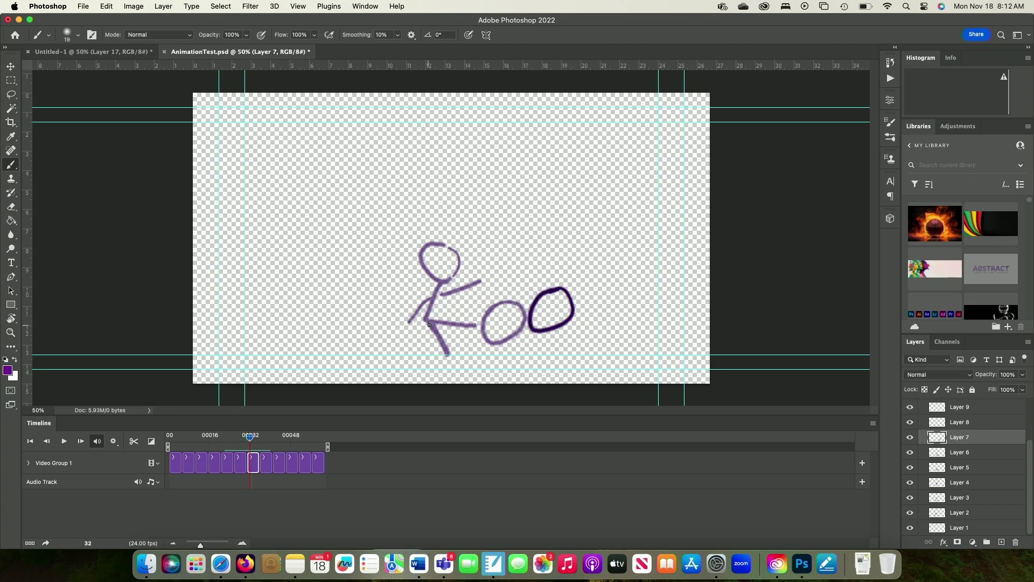
Draw the figure's follow-through on Layer 7, with the kicking leg lowered, the torso more upright and the arms spread
drag(440, 330, 458, 355)
drag(431, 322, 472, 323)
key(super+z)
key(super+z)
mouse_move(427, 323)
mouse_down()
mouse_move(447, 354)
mouse_move(448, 330)
mouse_move(473, 342)
mouse_up()
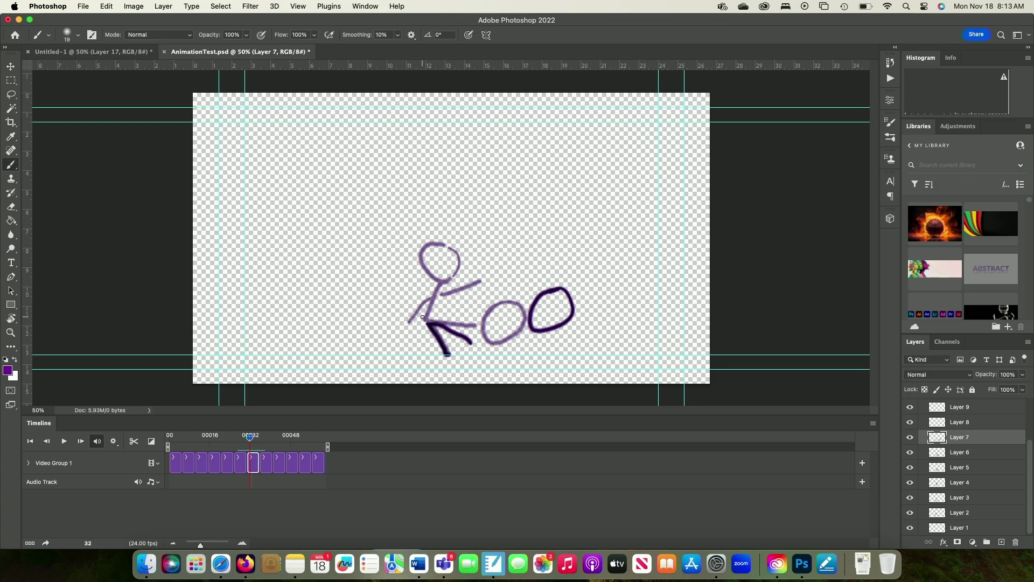
drag(423, 317, 435, 276)
key(super+z)
mouse_move(433, 325)
mouse_down()
mouse_move(435, 274)
mouse_move(455, 273)
mouse_move(456, 254)
mouse_move(434, 247)
mouse_move(424, 265)
mouse_move(448, 294)
mouse_move(434, 303)
mouse_move(465, 290)
mouse_move(419, 312)
mouse_move(426, 302)
mouse_move(405, 336)
mouse_up()
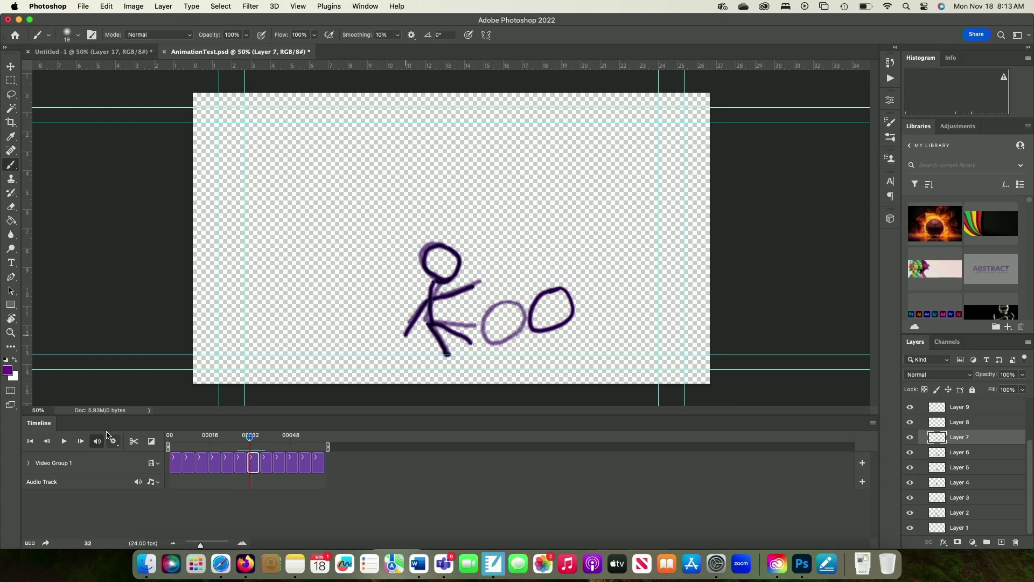
Switch to the Untitled-1 document and play its finished animation from the first frame
click(113, 52)
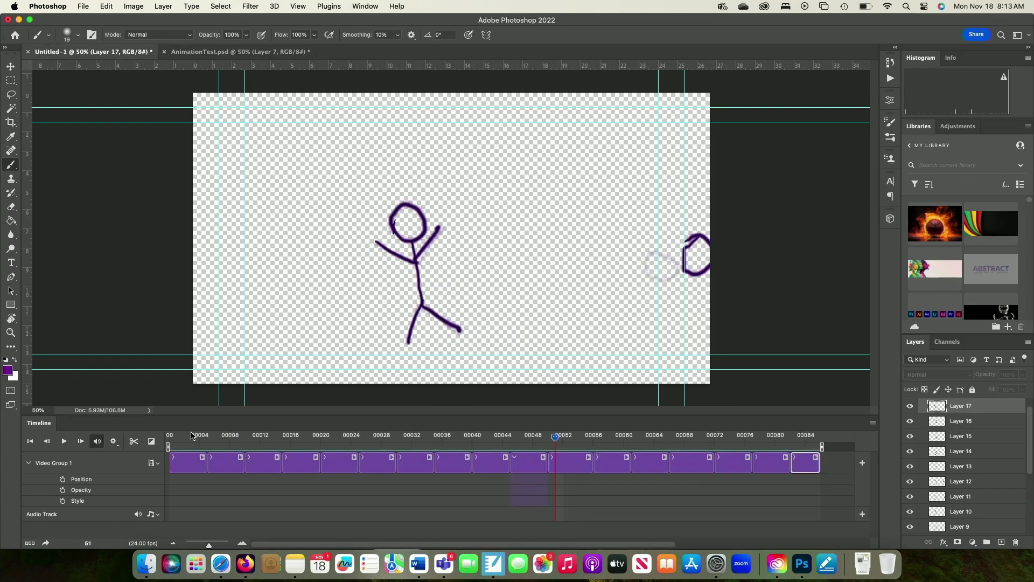
click(171, 436)
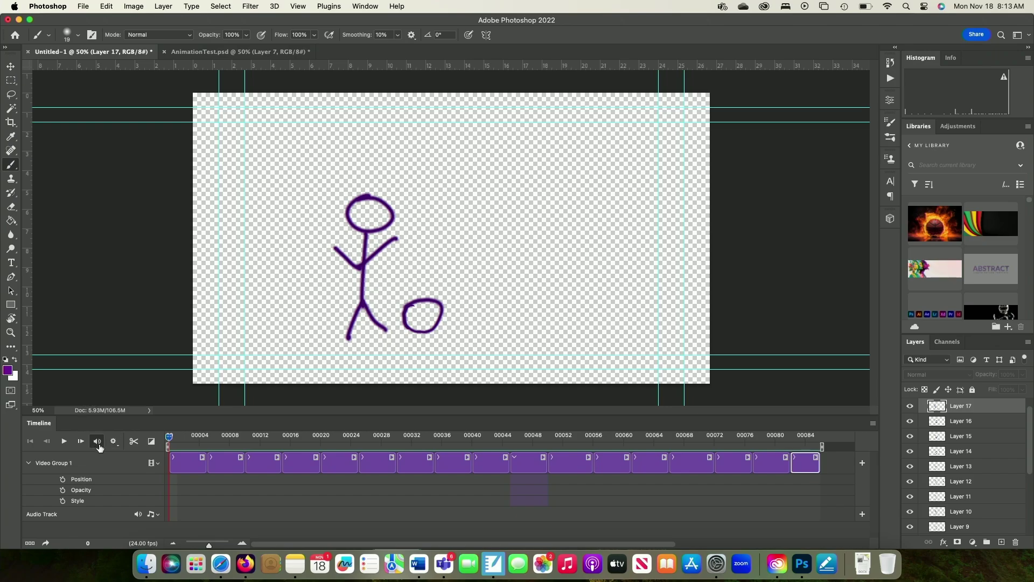
click(64, 442)
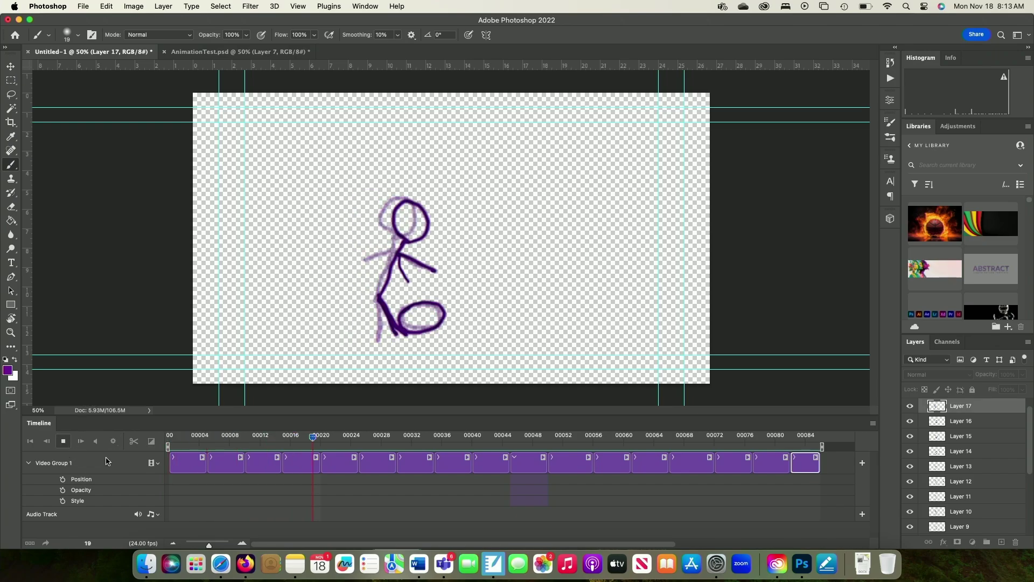